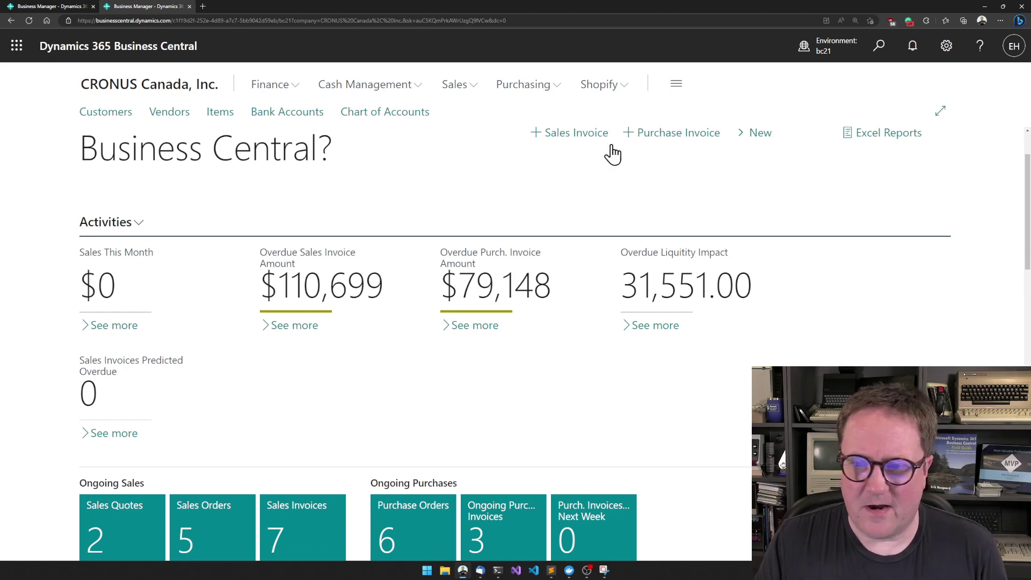
Search for 'simple object' and open the Simple Object Designer page.
key("alt+q")
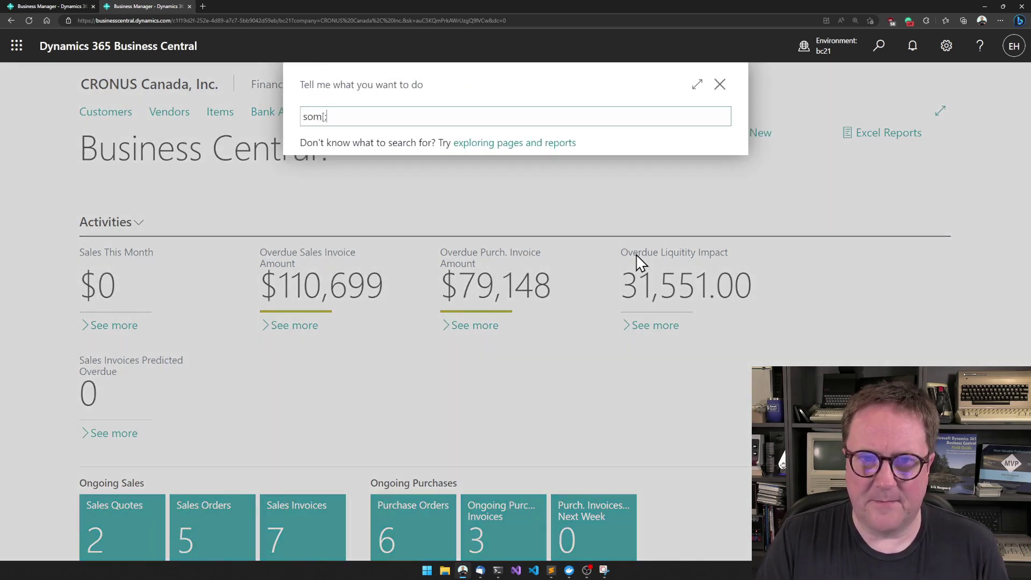
type("som[;")
key("BackSpace")
key("BackSpace")
key("BackSpace")
key("BackSpace")
key("BackSpace")
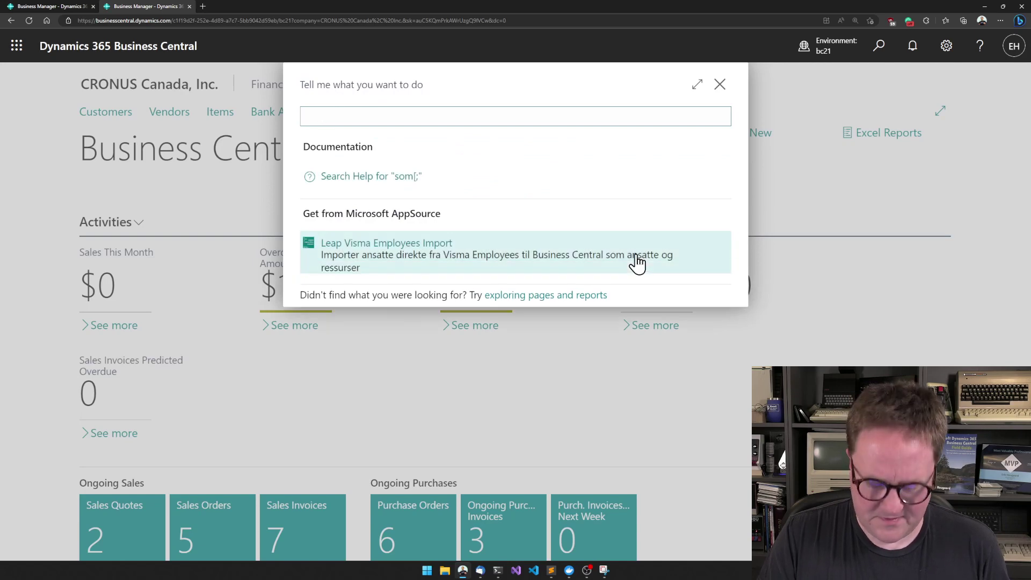
type("simple object")
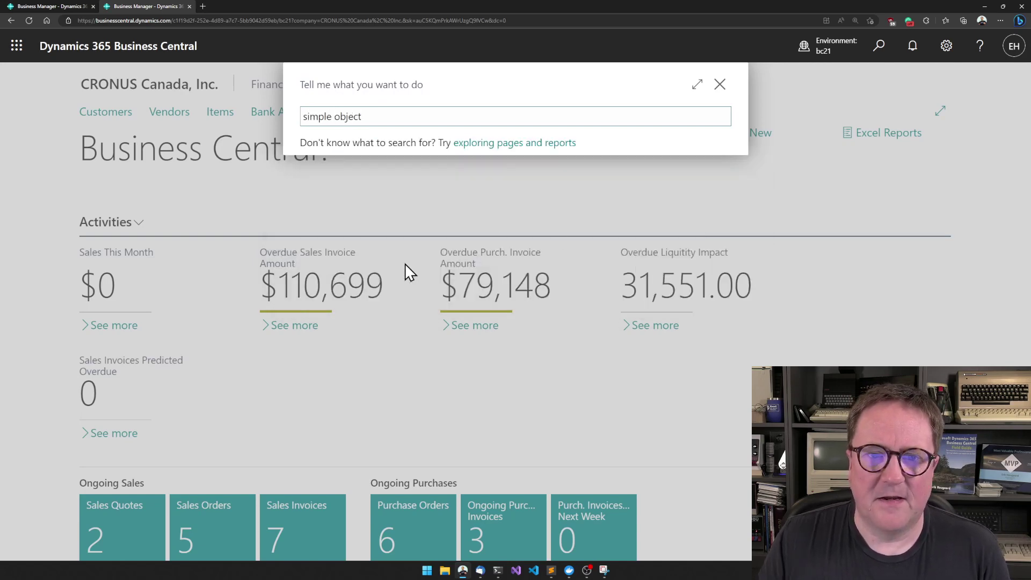
left_click(377, 176)
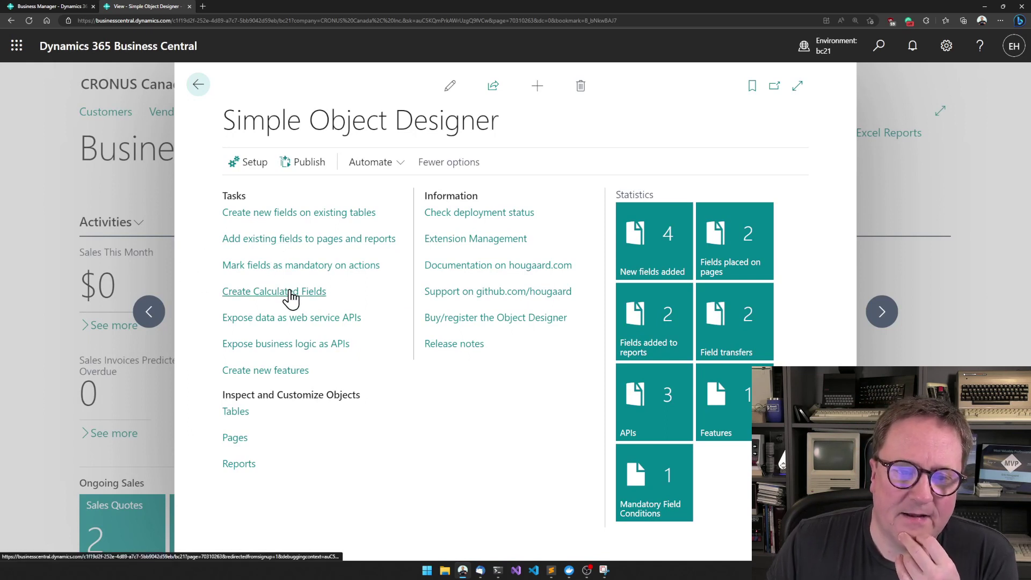
Open the calculated fields list, select TotalDocs and scroll across the grid's columns.
left_click(288, 290)
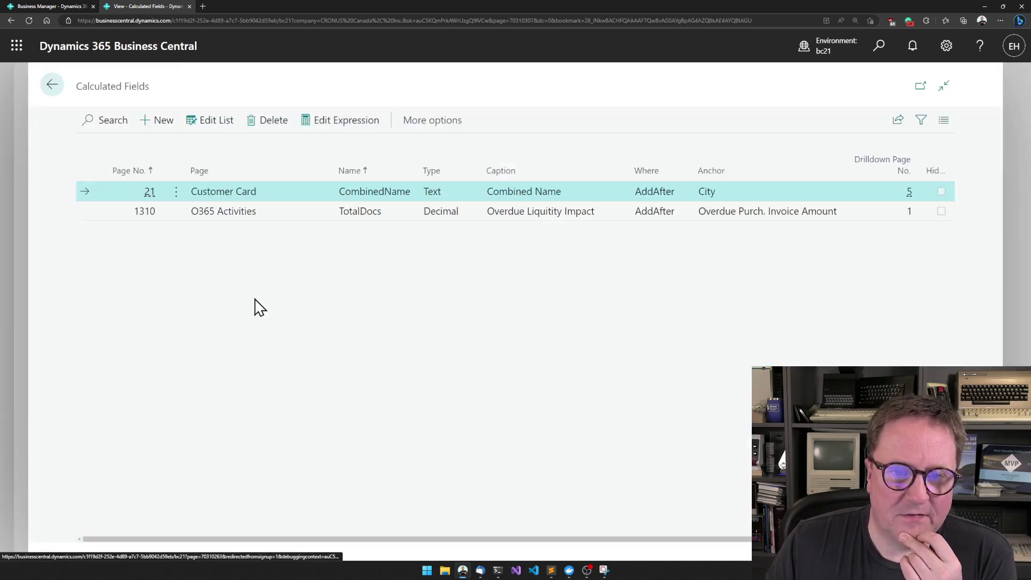
left_click(276, 215)
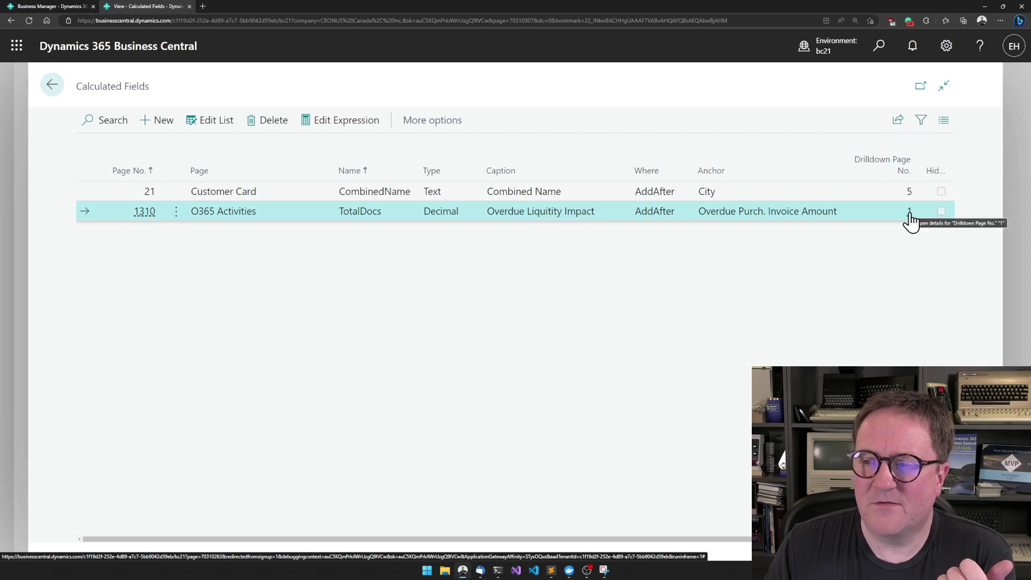
left_click_drag(675, 548, 768, 541)
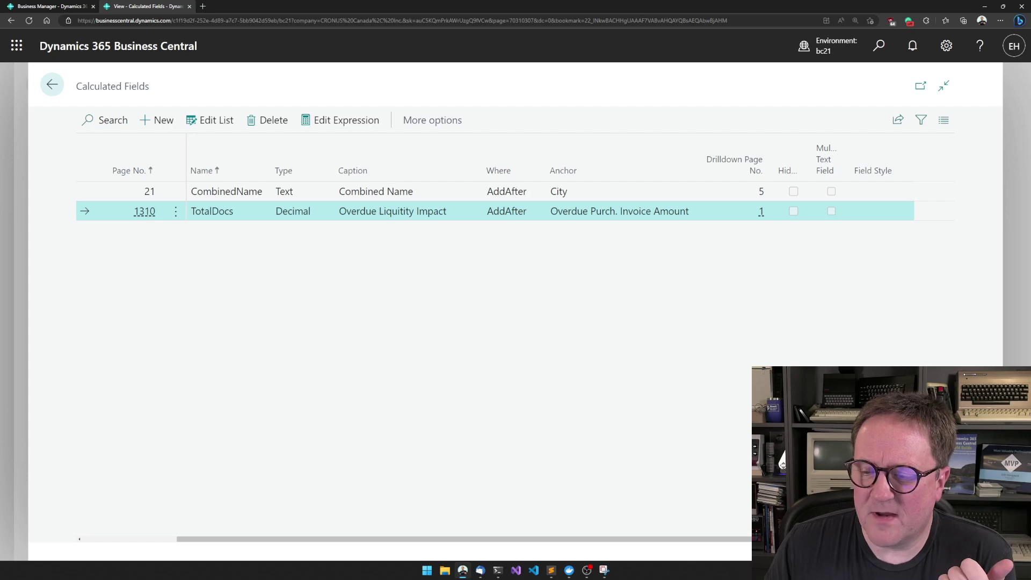
left_click_drag(768, 542, 513, 467)
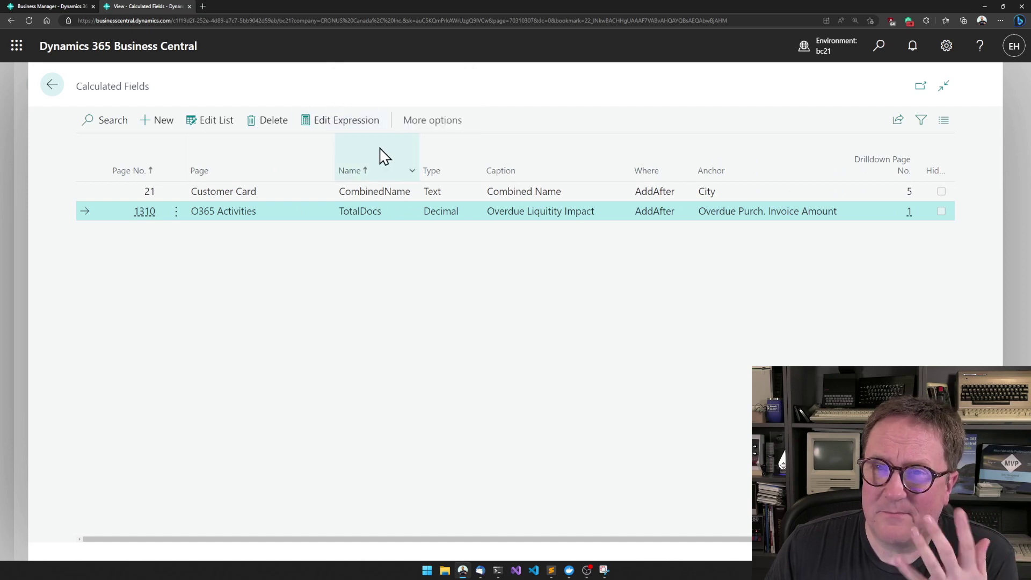
Open the TotalDocs expression, add an opening parenthesis at its start and verify it.
left_click(342, 125)
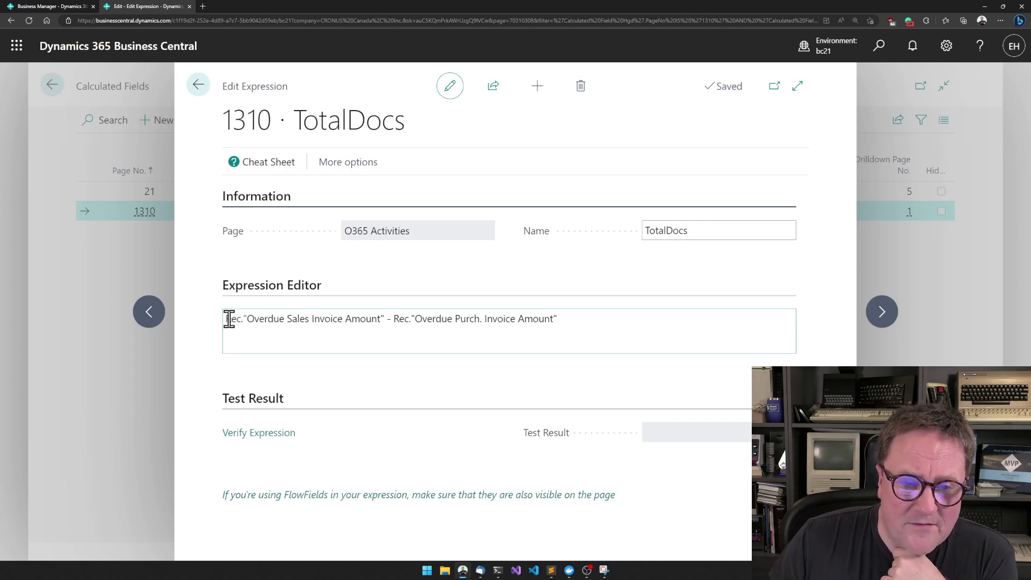
left_click_drag(226, 318, 599, 312)
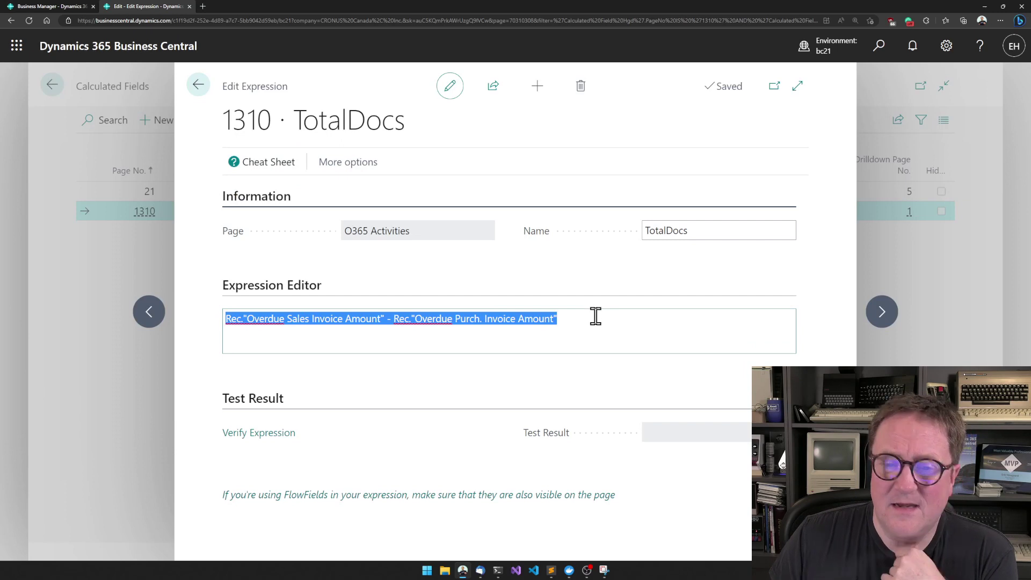
left_click(585, 318)
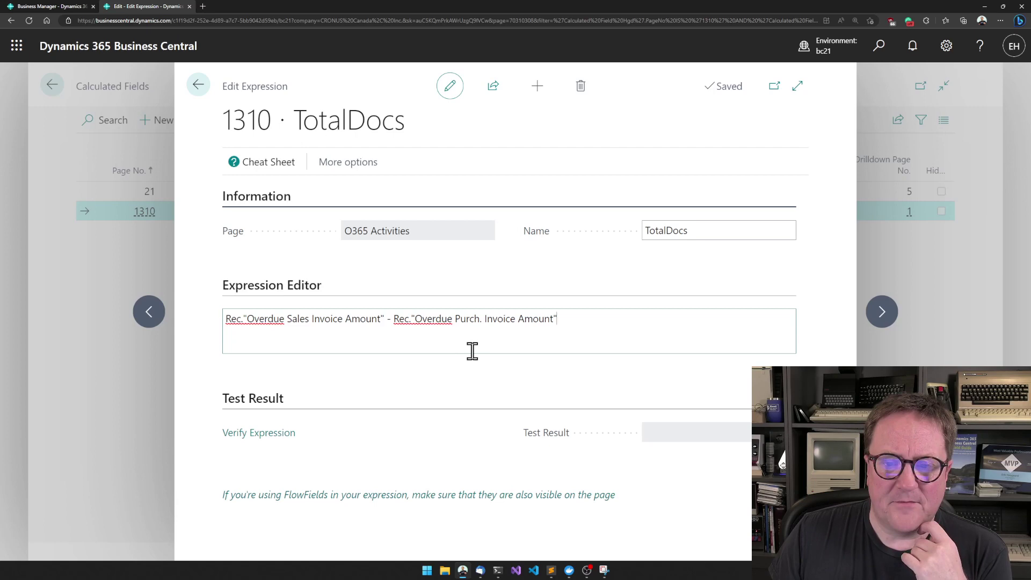
left_click(509, 336)
key("Home")
type("(")
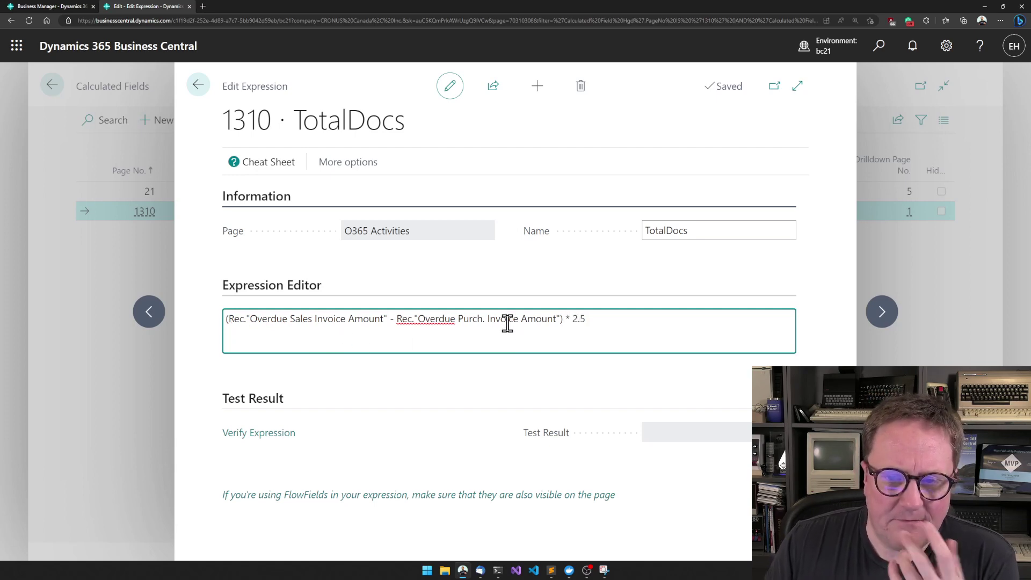
left_click(260, 438)
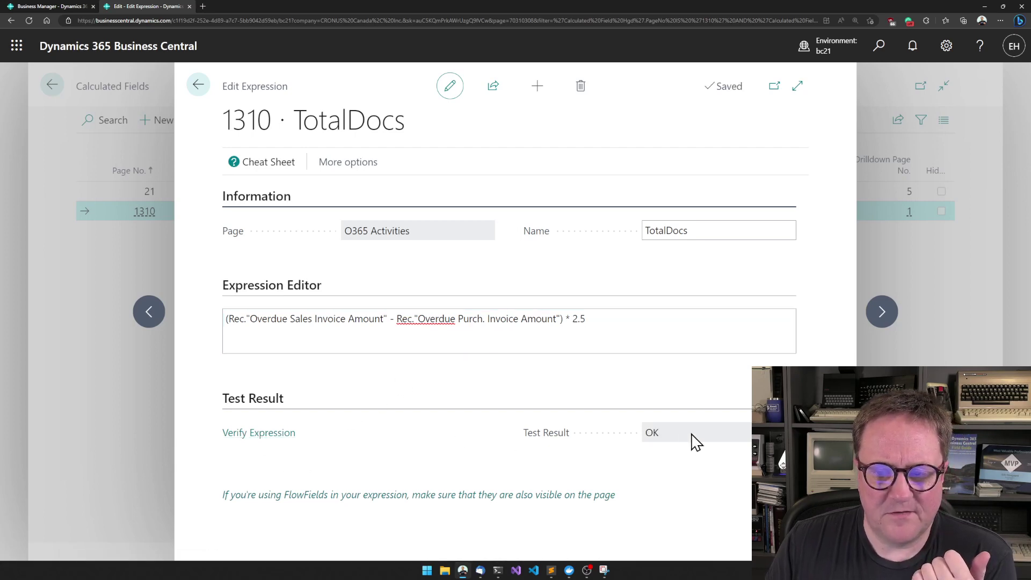
Finish the expression as (overdue sales − overdue purchases) * 2.5, fixing the syntax error, and re-verify.
left_click(597, 320)
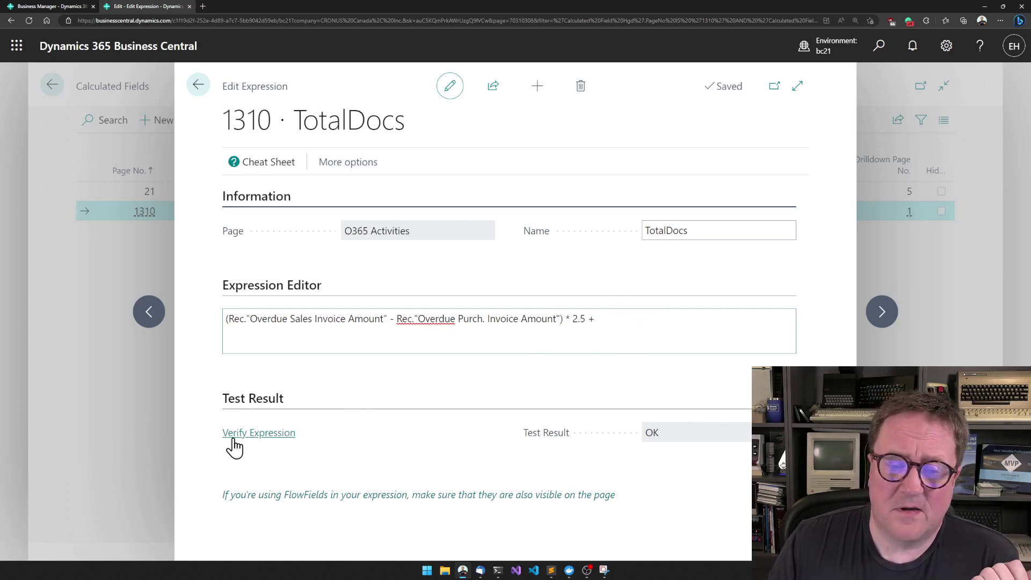
left_click(263, 437)
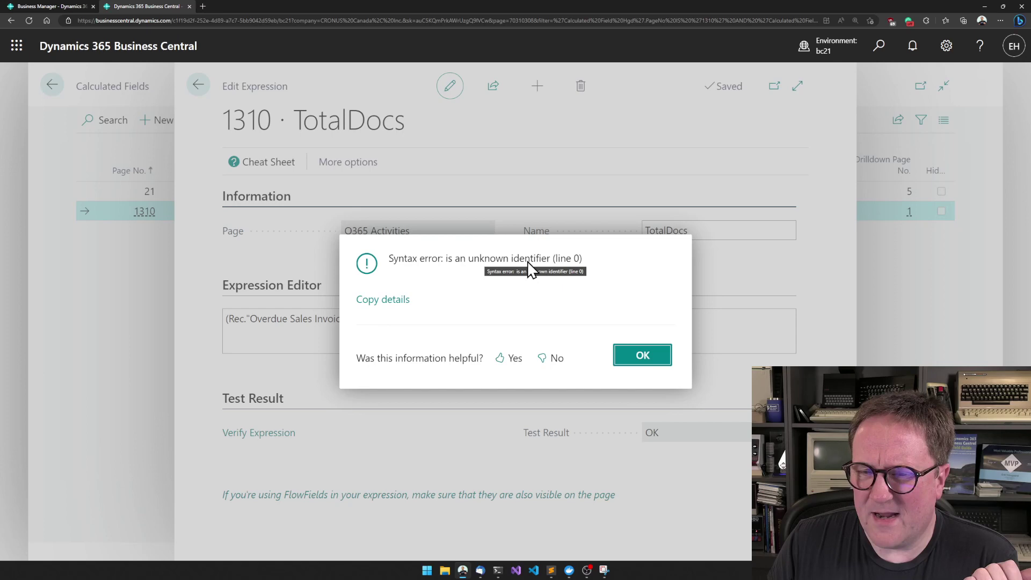
left_click(649, 362)
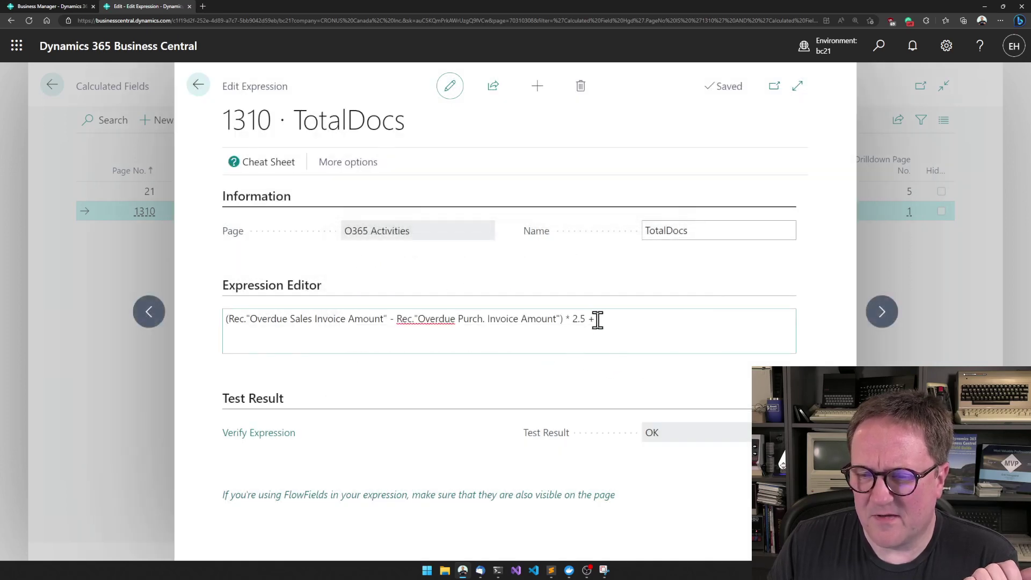
left_click(591, 320)
type("+")
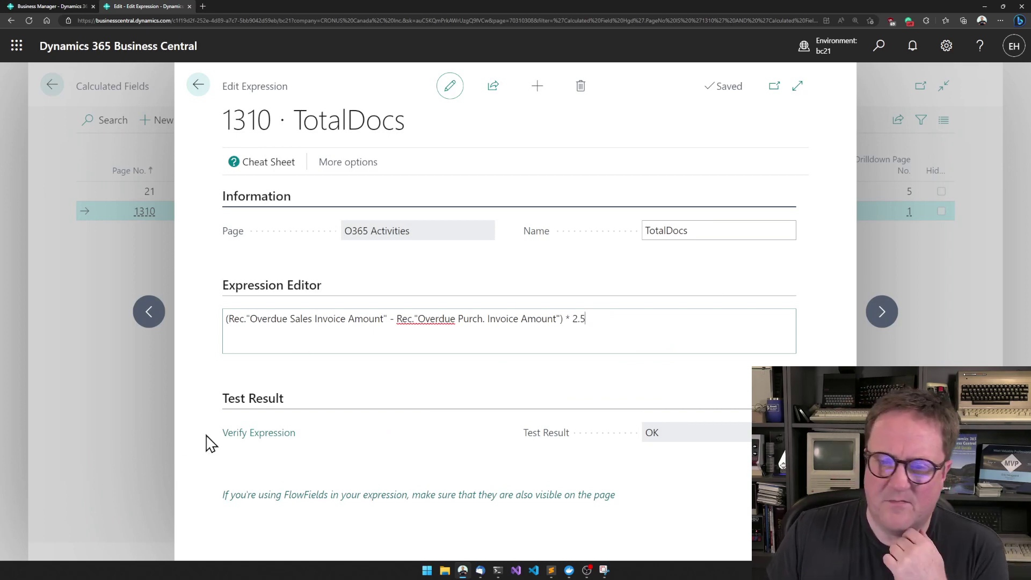
left_click(241, 435)
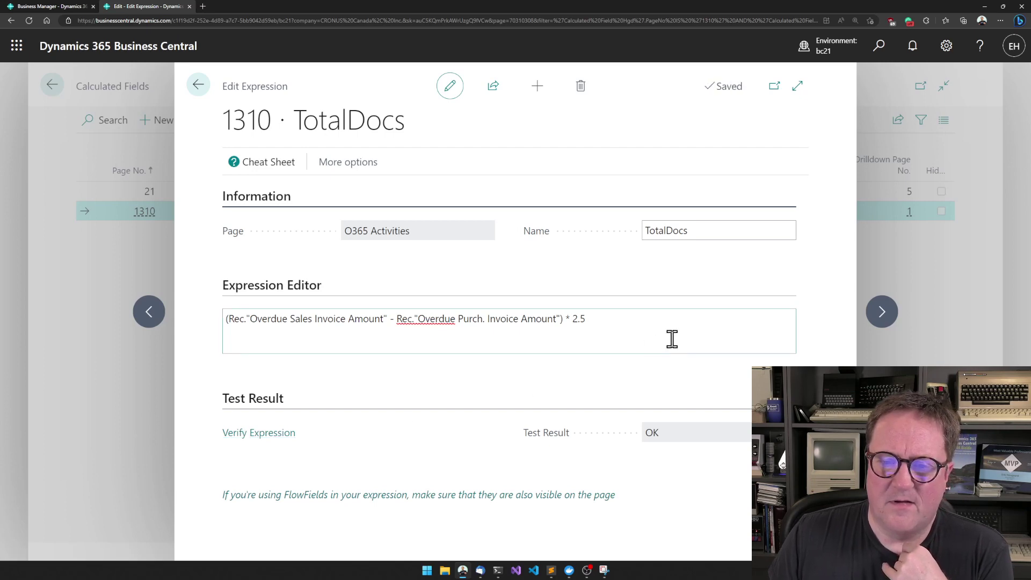
Select the Customer Card CombinedName row and open its empty expression in Edit Expression.
left_click(198, 86)
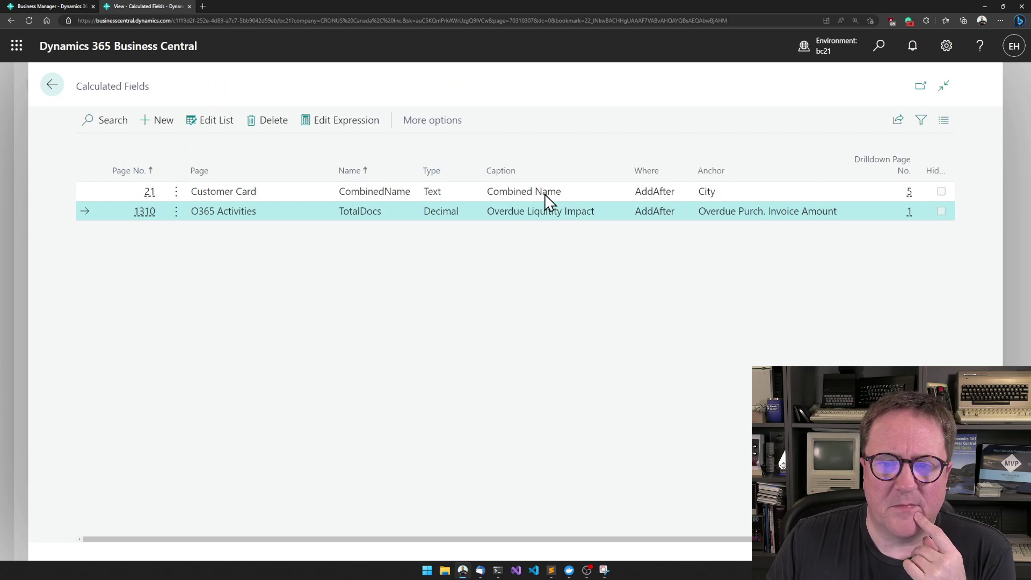
left_click(530, 193)
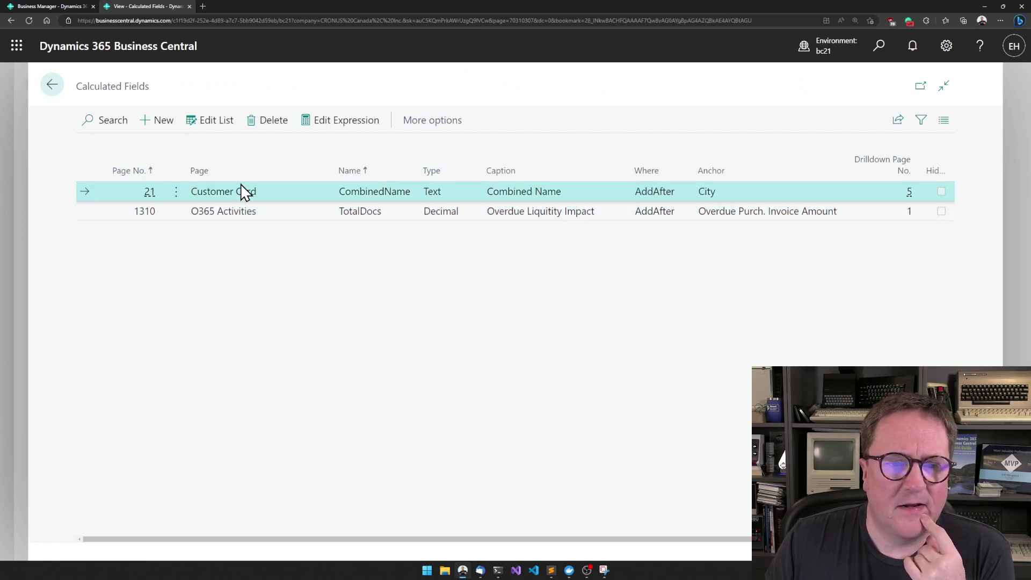
left_click(336, 128)
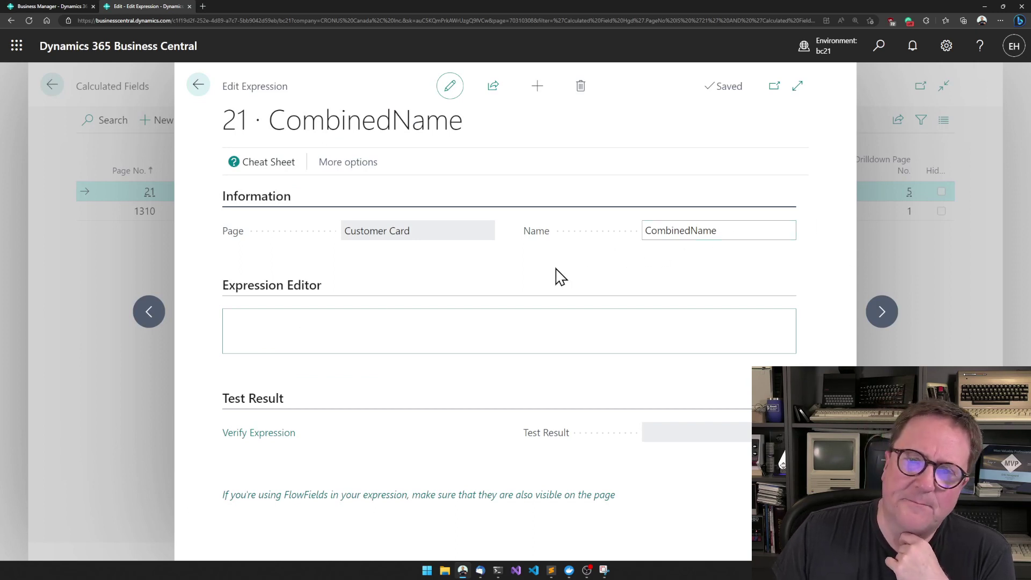
left_click(446, 326)
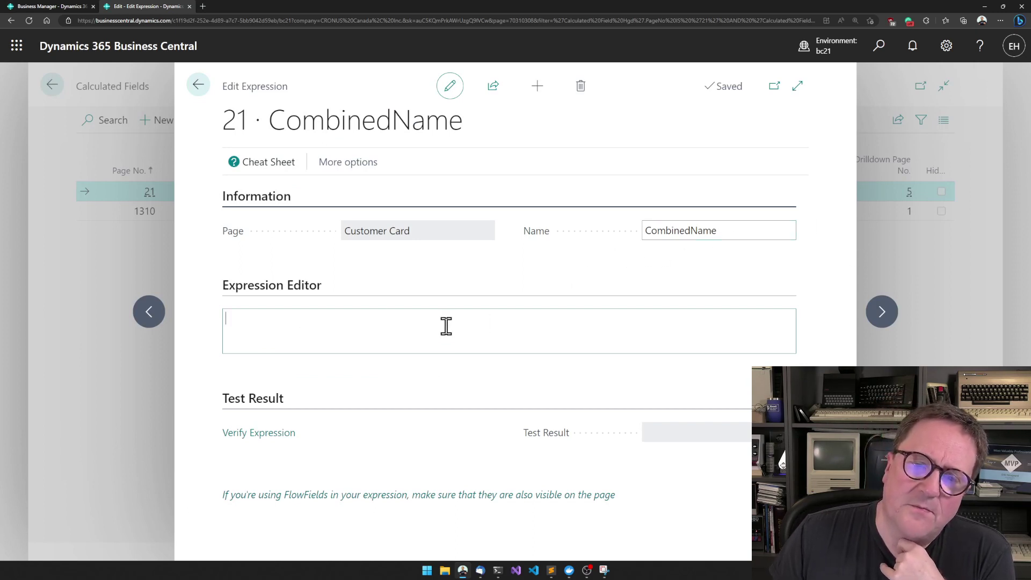
left_click(200, 93)
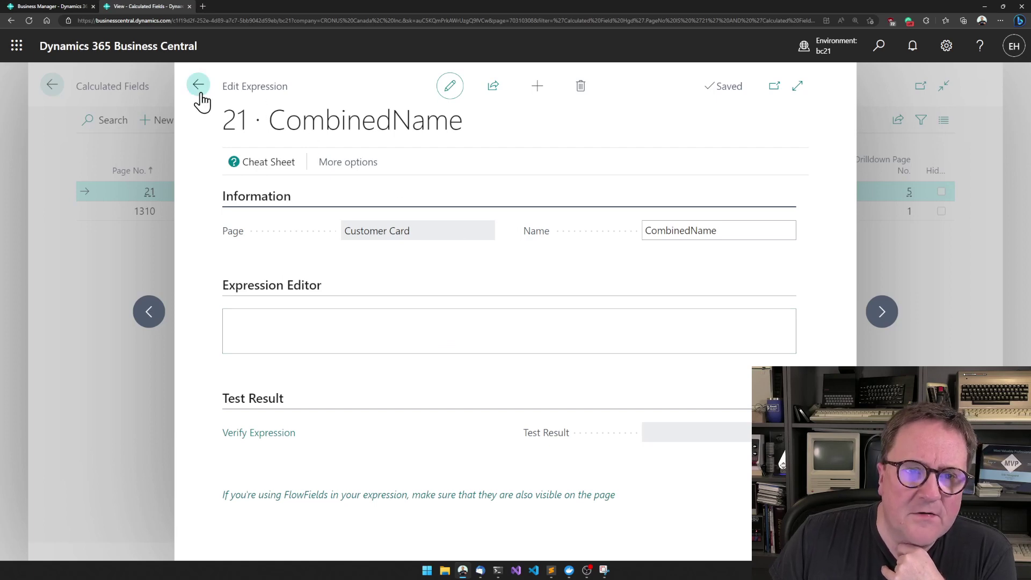
left_click(581, 348)
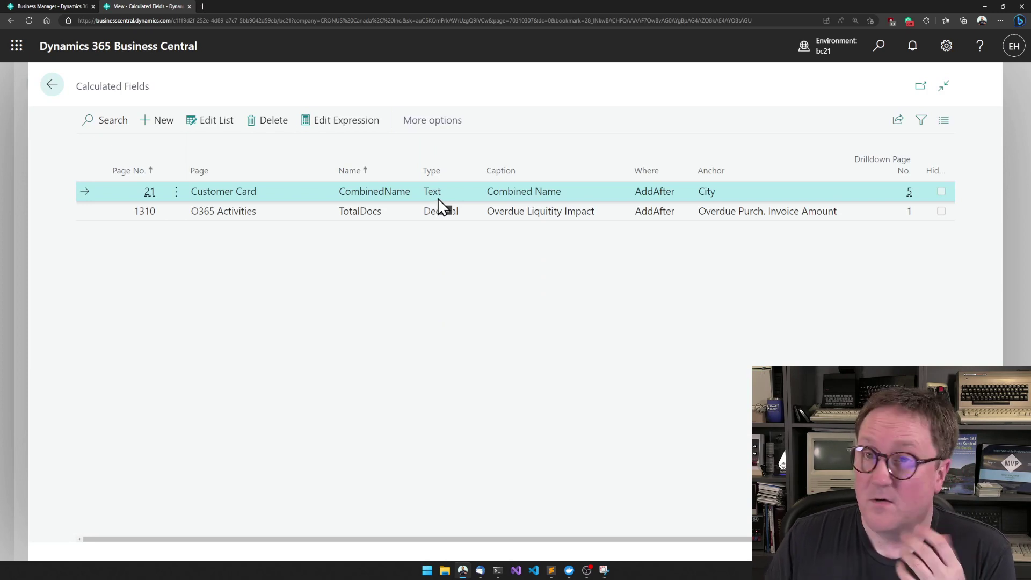
left_click(333, 121)
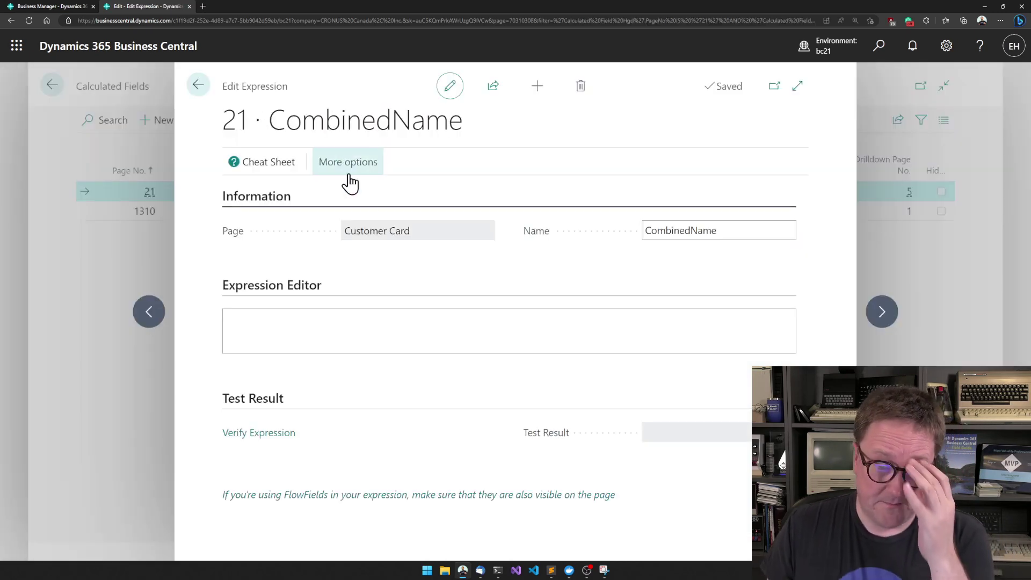
Verify that the sample 'Hello' + 'world' expression tests OK.
left_click(296, 327)
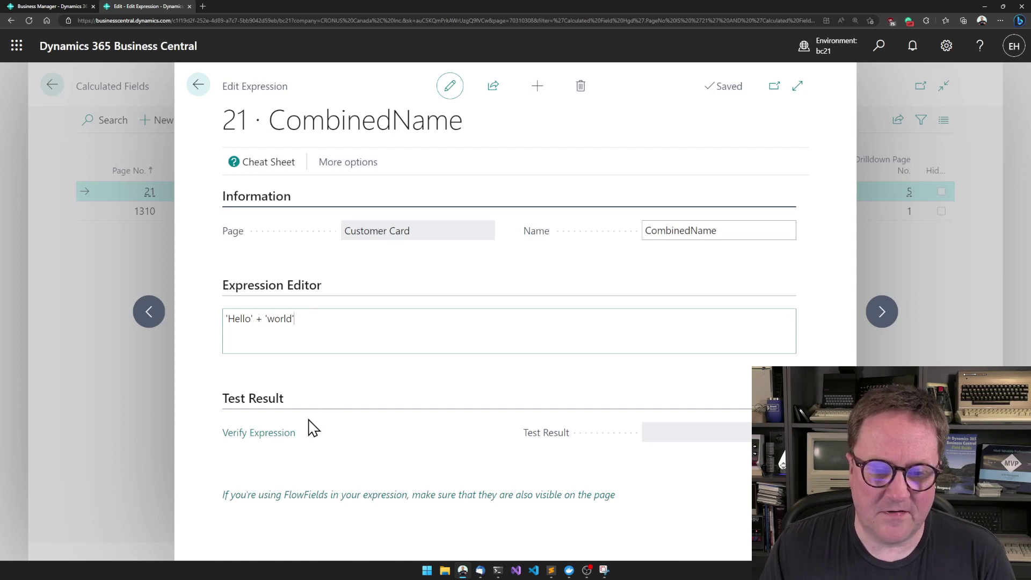
left_click(266, 434)
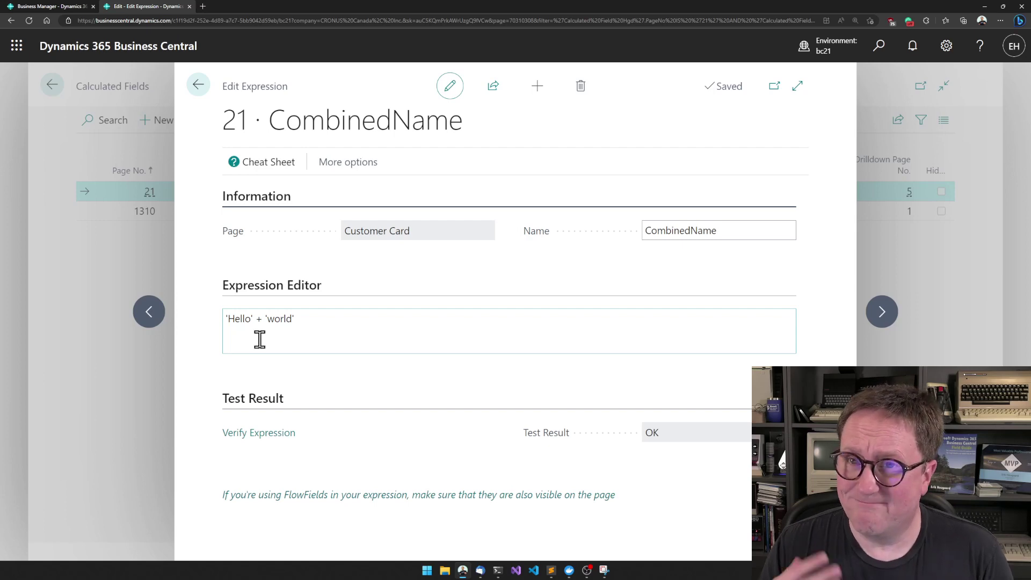
left_click(252, 318)
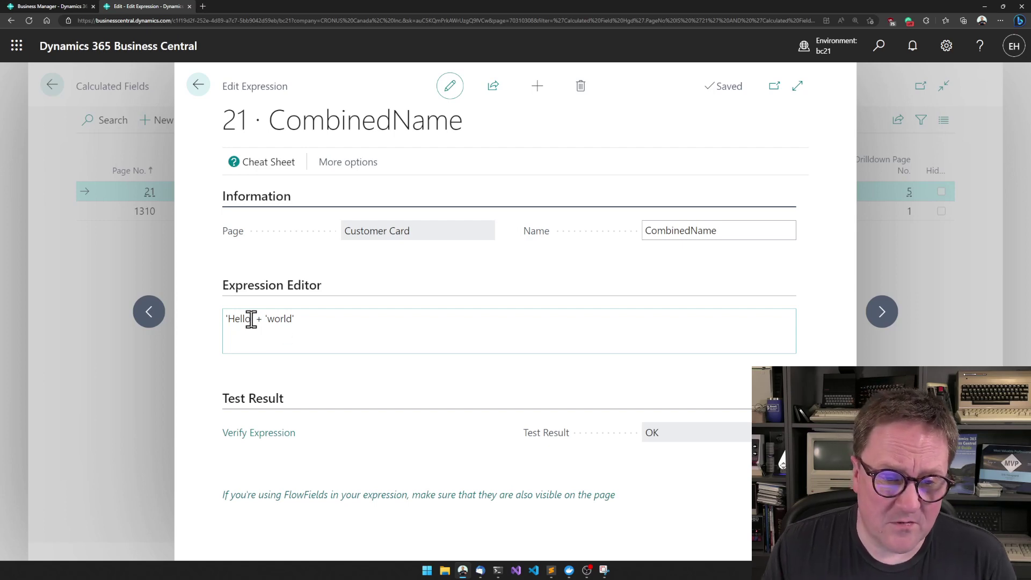
left_click(465, 340)
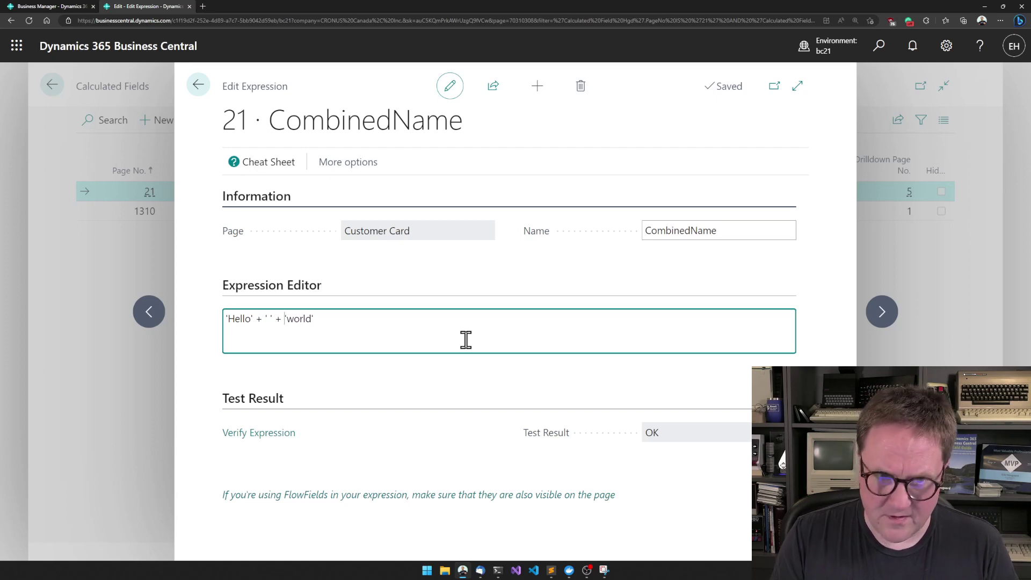
key("Tab")
Tweak the quoted sample text, then select and delete the entire expression.
left_click(269, 319)
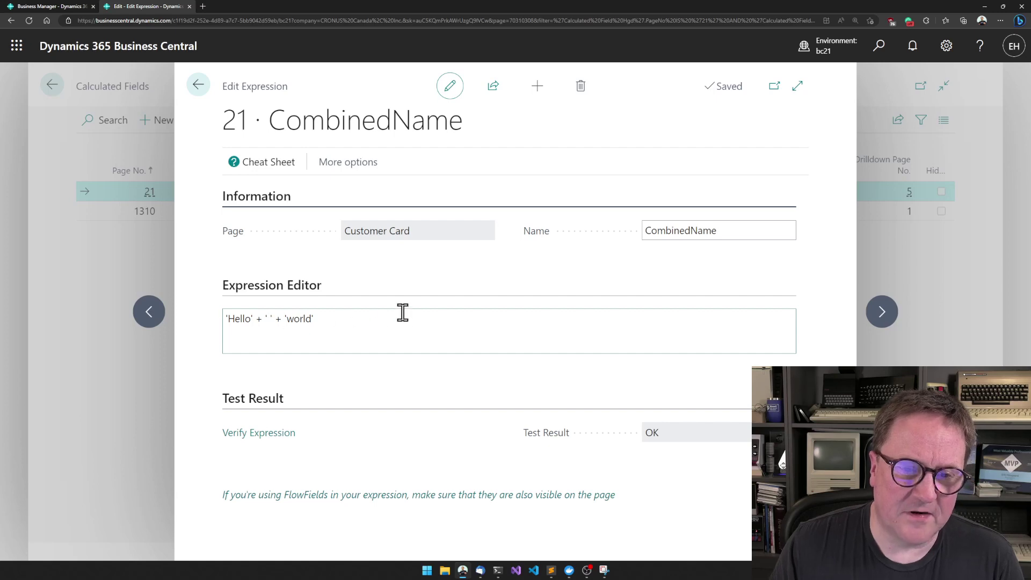
key("shift+Tab")
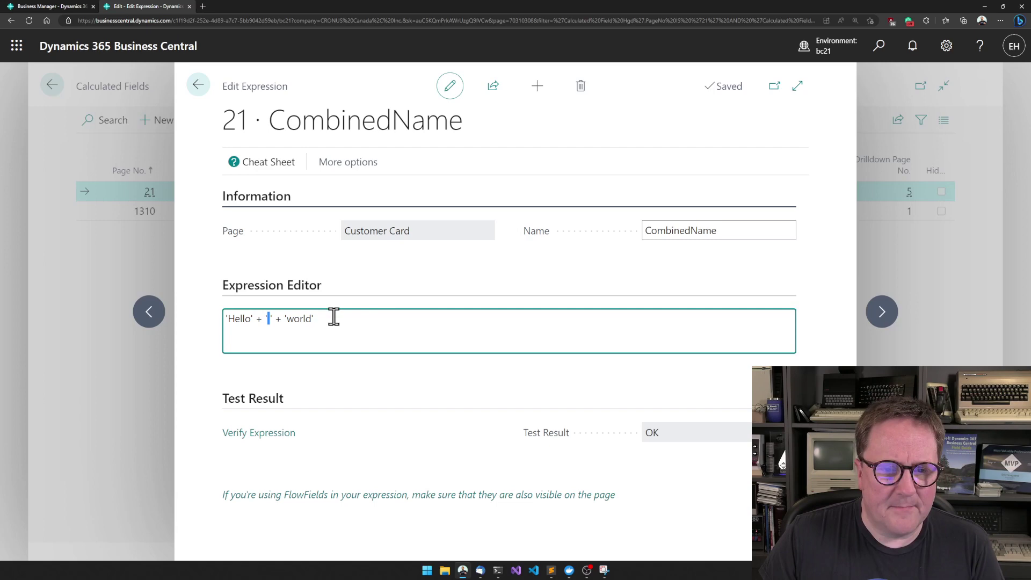
key("Tab")
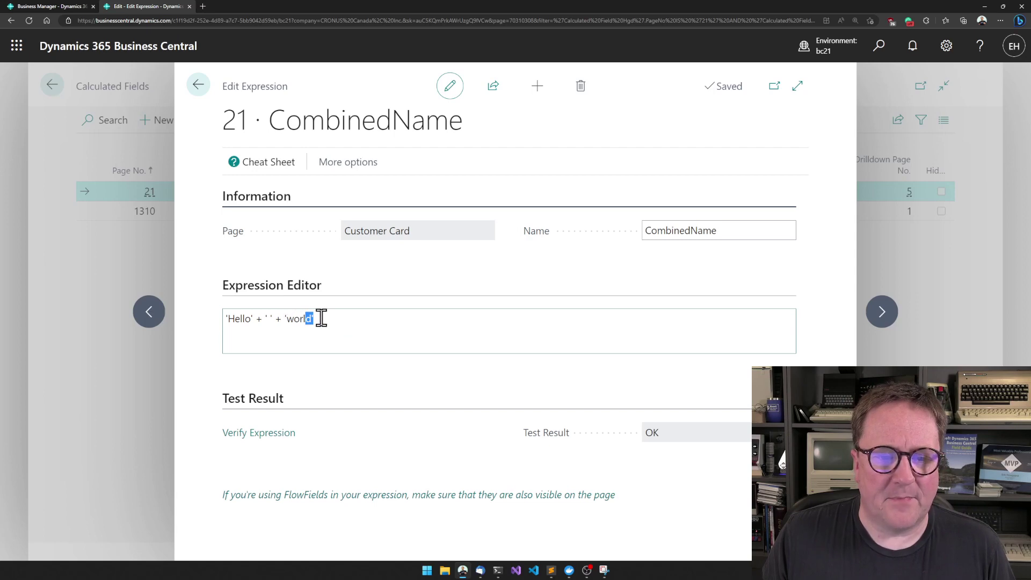
left_click_drag(310, 319, 263, 319)
left_click(348, 327)
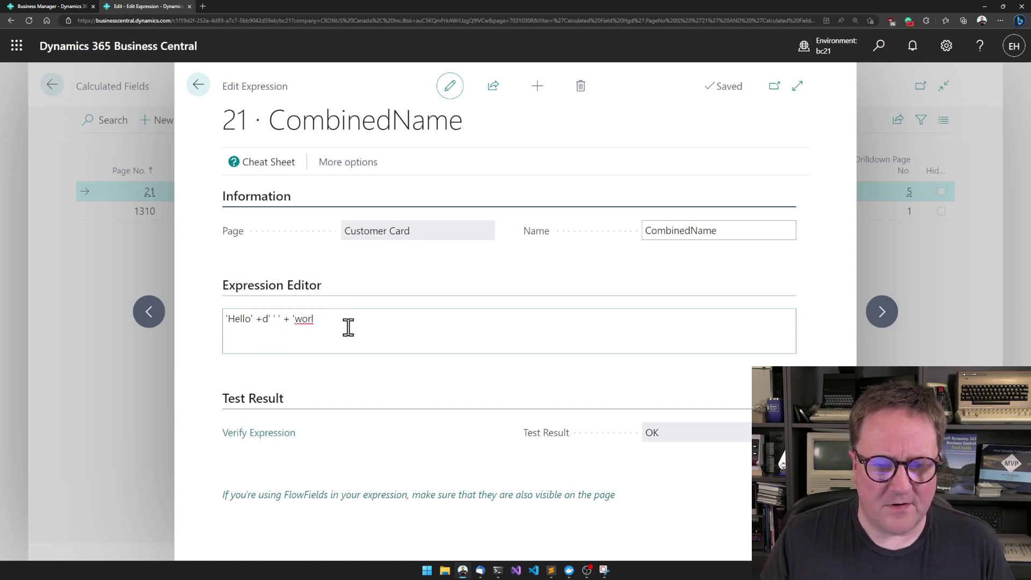
key("ctrl+a")
key("Delete")
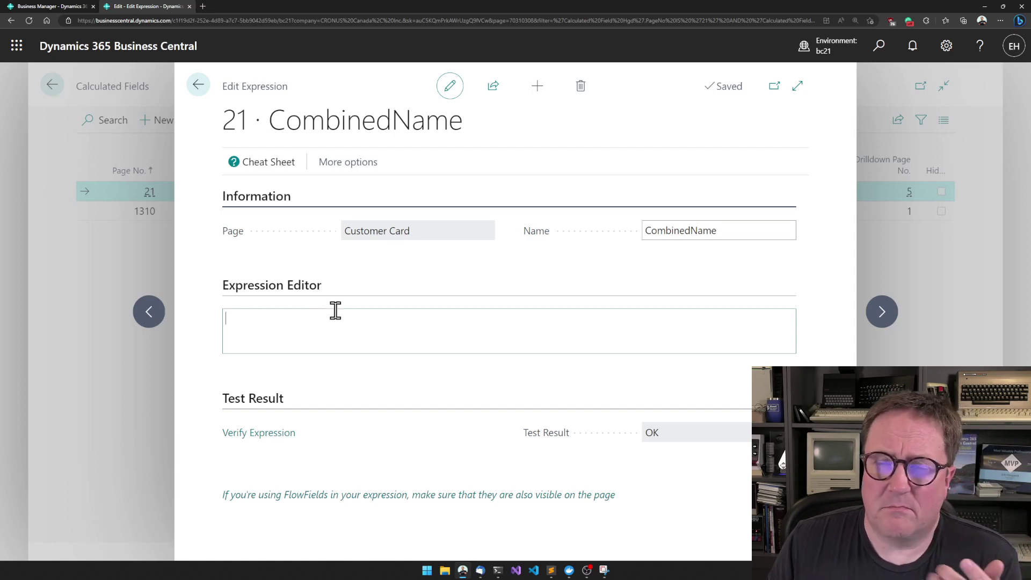
Insert Rec.Name from the Cheat Sheet and start a quoted space separator.
left_click(270, 171)
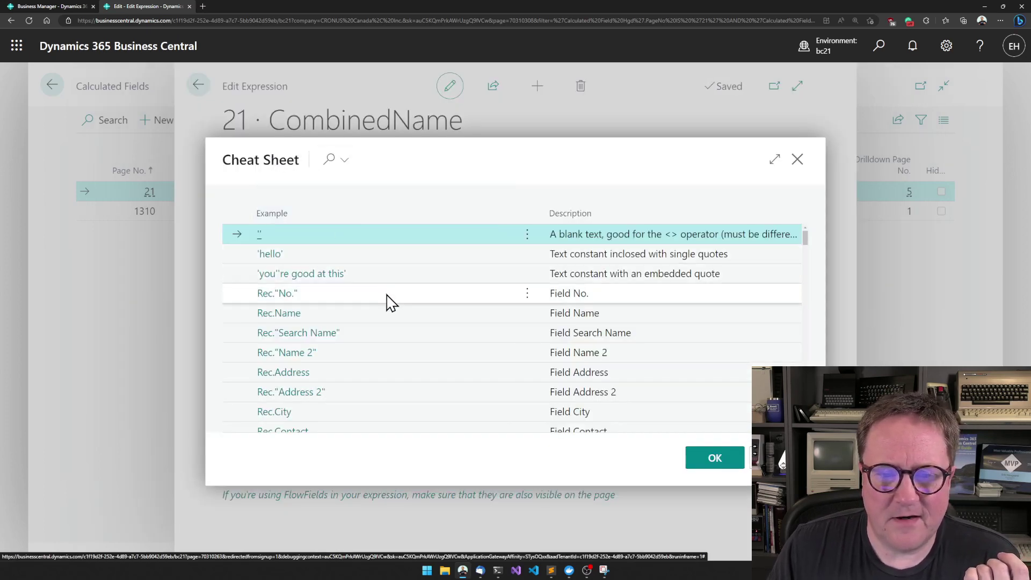
left_click(442, 321)
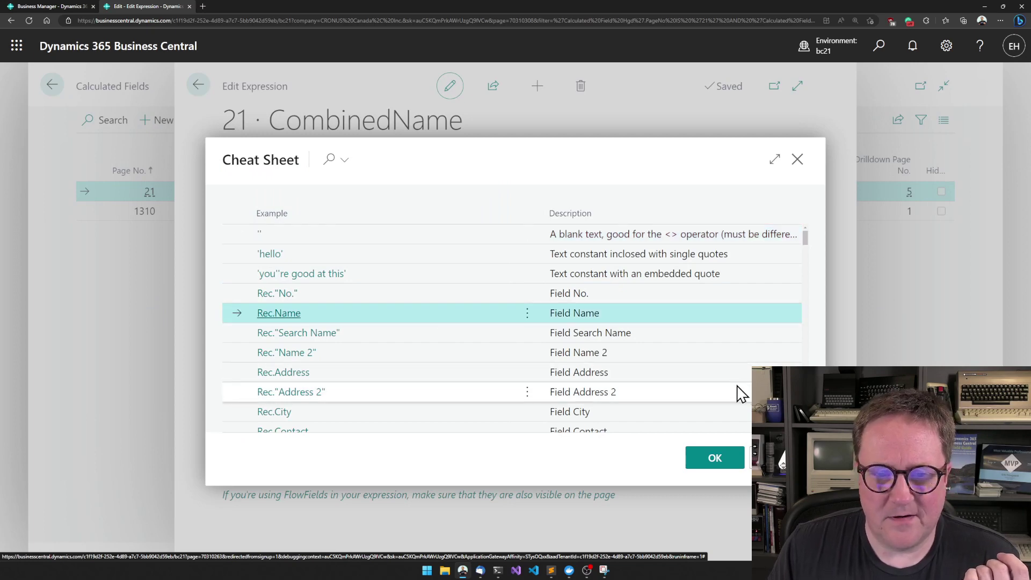
left_click(715, 459)
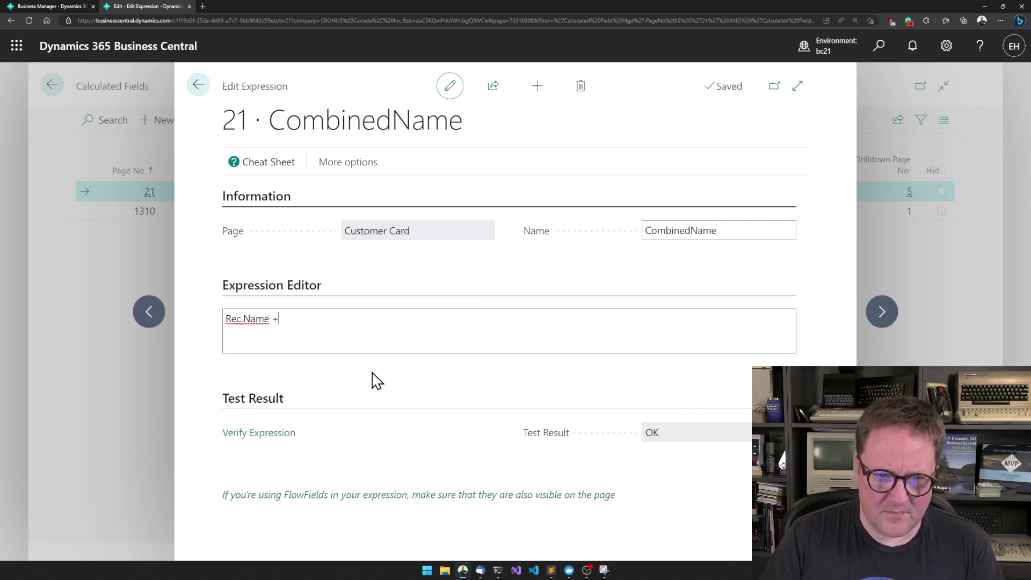
type("' ' +")
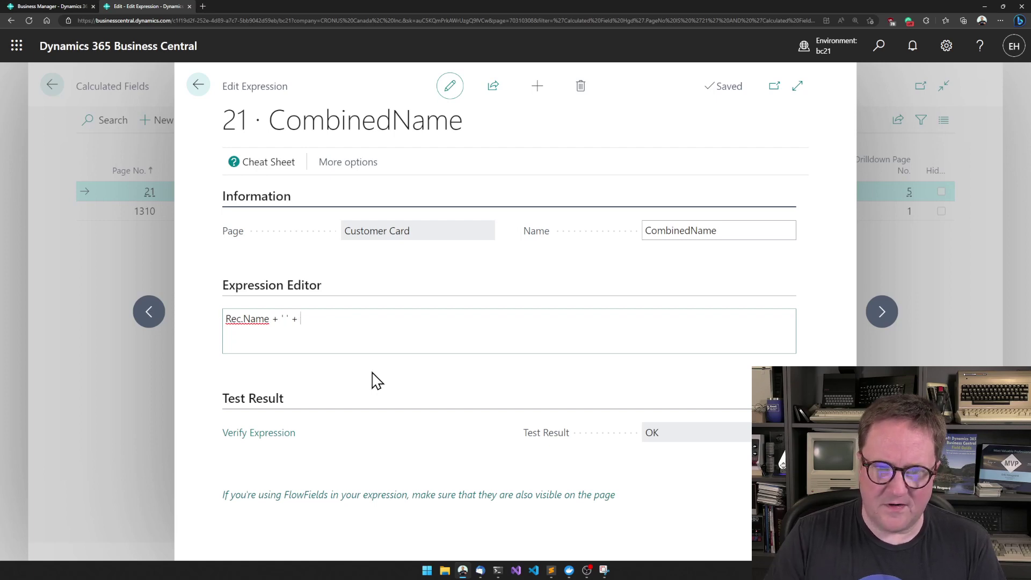
Insert Rec."Name 2" from the Cheat Sheet and append + ' ' after it.
left_click(266, 168)
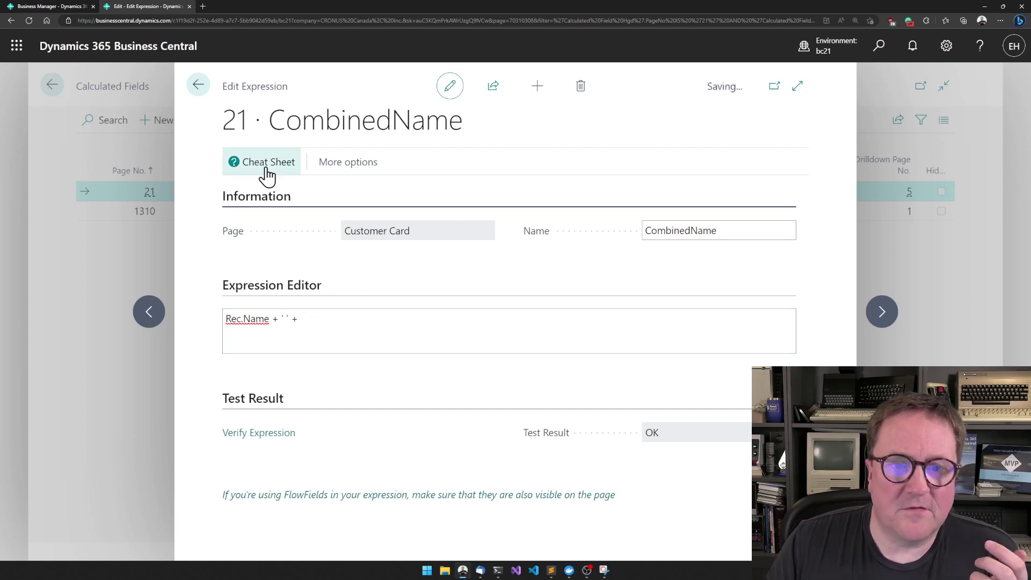
left_click(334, 353)
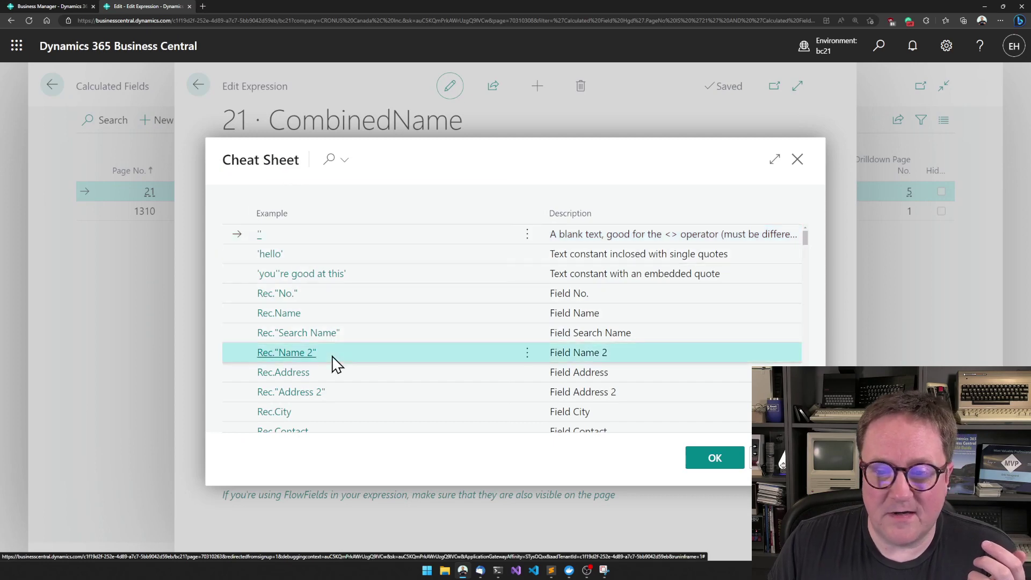
left_click(716, 461)
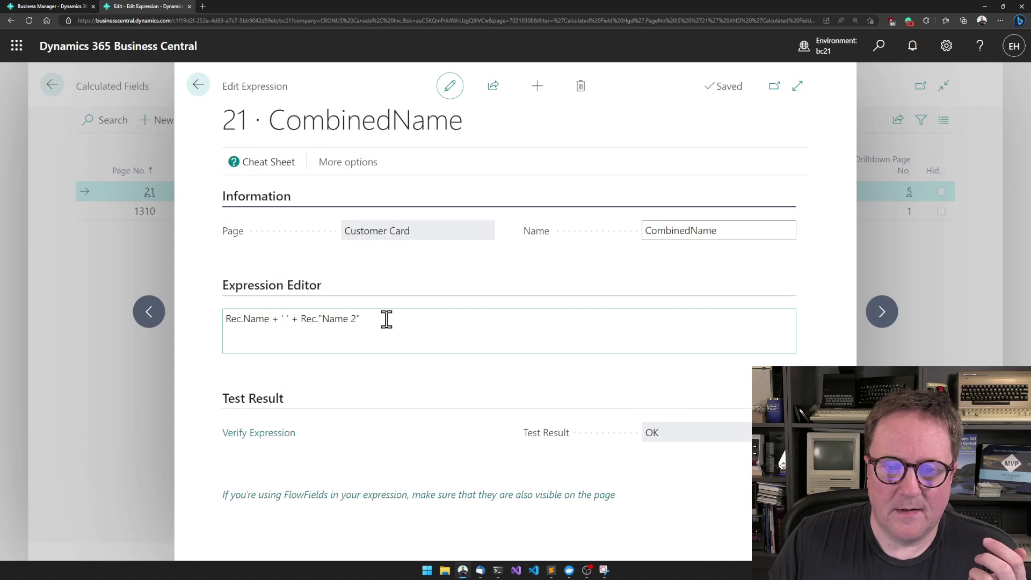
left_click(380, 316)
type("+ ")
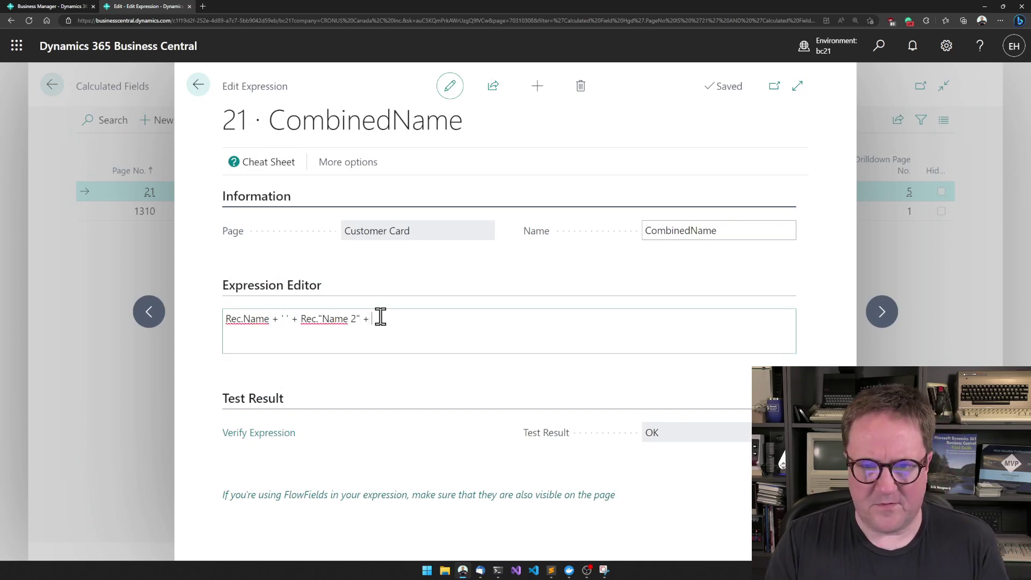
type("' ' +")
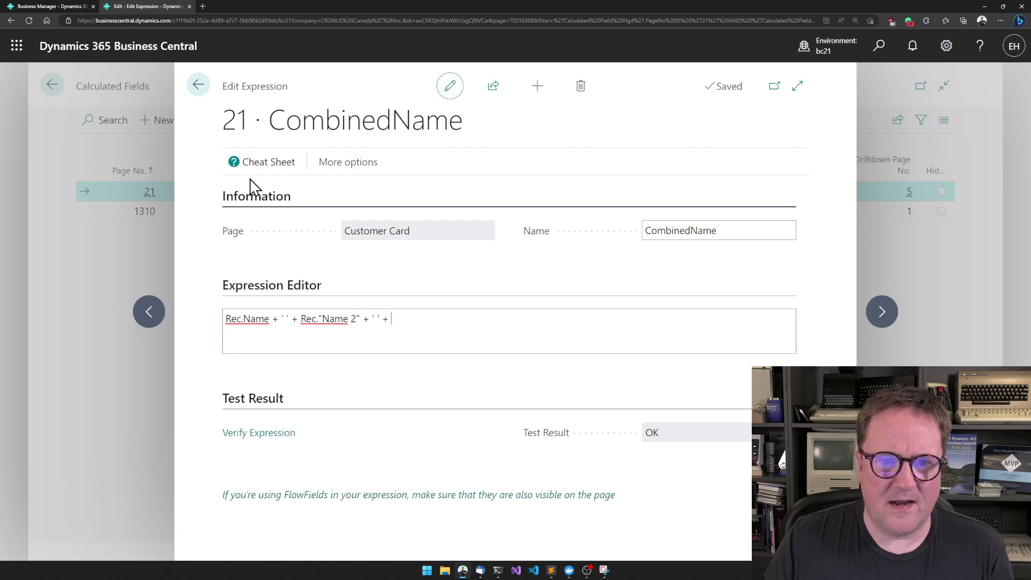
Insert Rec.Address from the Cheat Sheet at the end of the expression.
left_click(256, 172)
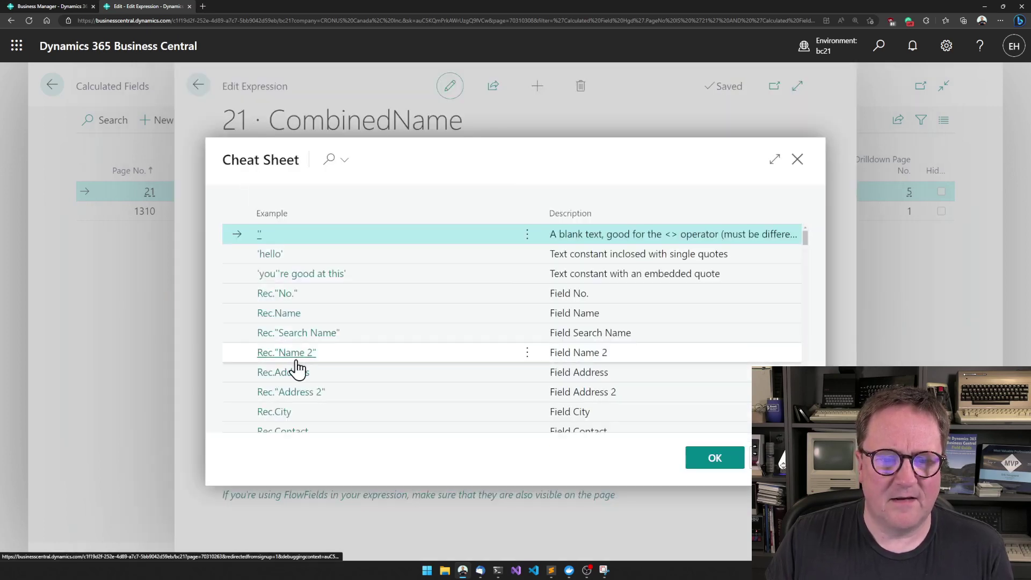
left_click(337, 377)
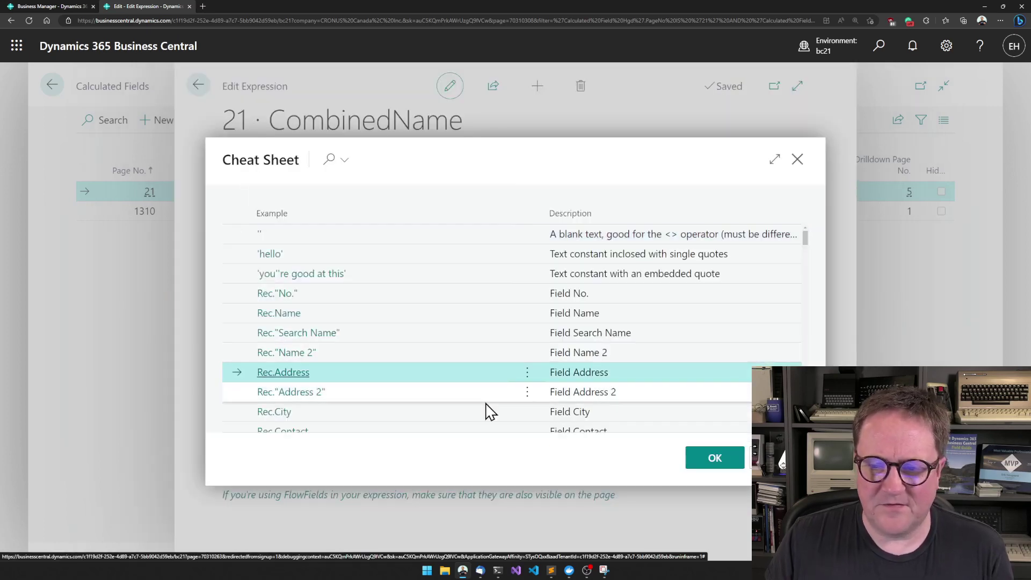
left_click(710, 462)
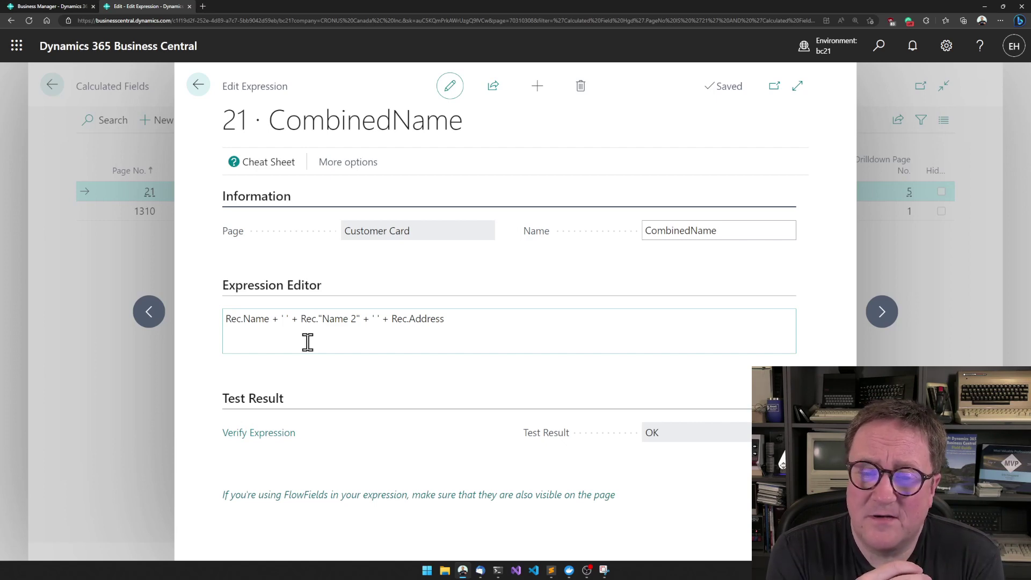
left_click(465, 320)
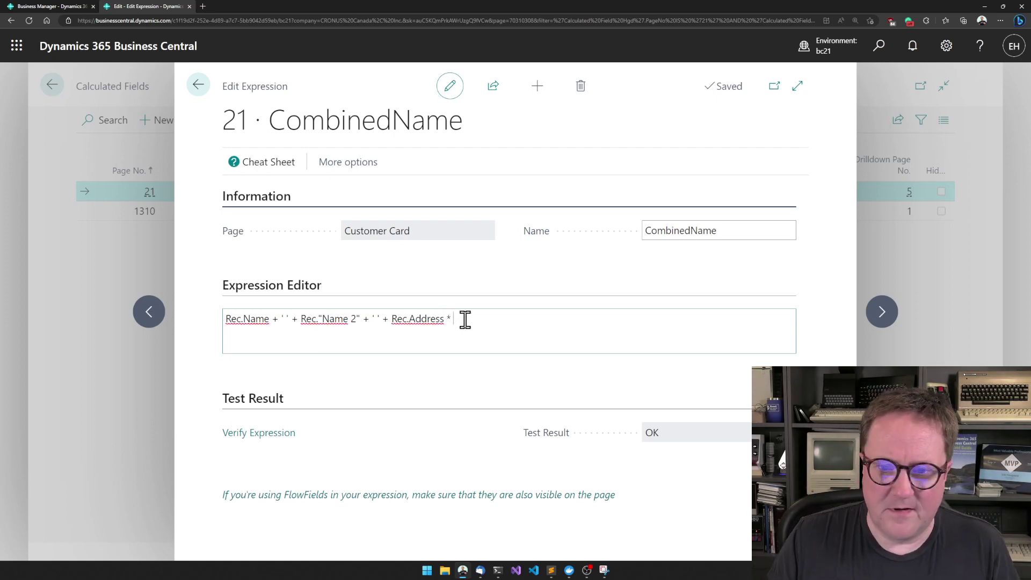
Browse up and down the Cheat Sheet's field examples, then close it.
left_click(273, 166)
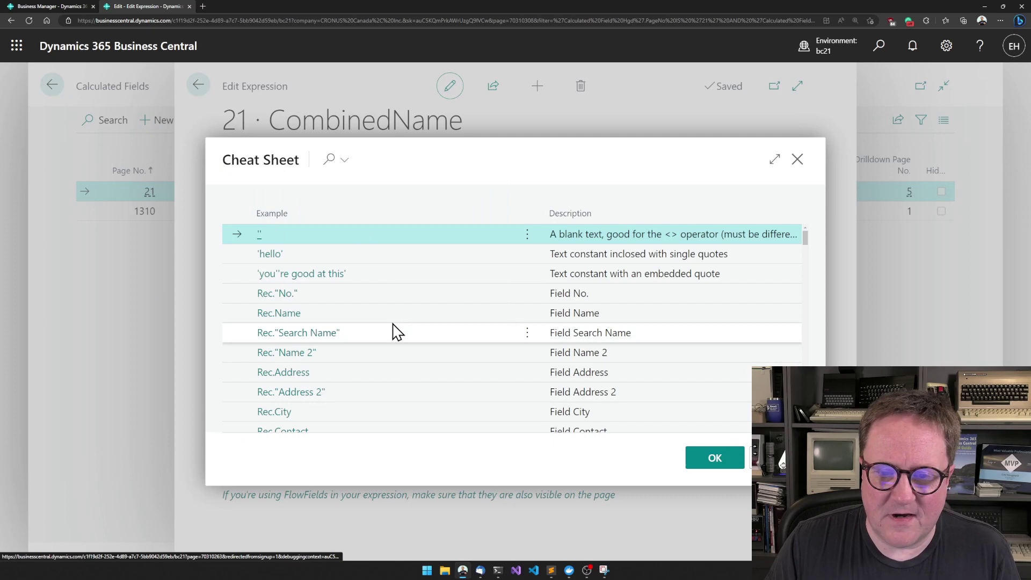
scroll(396, 332, "down", 10)
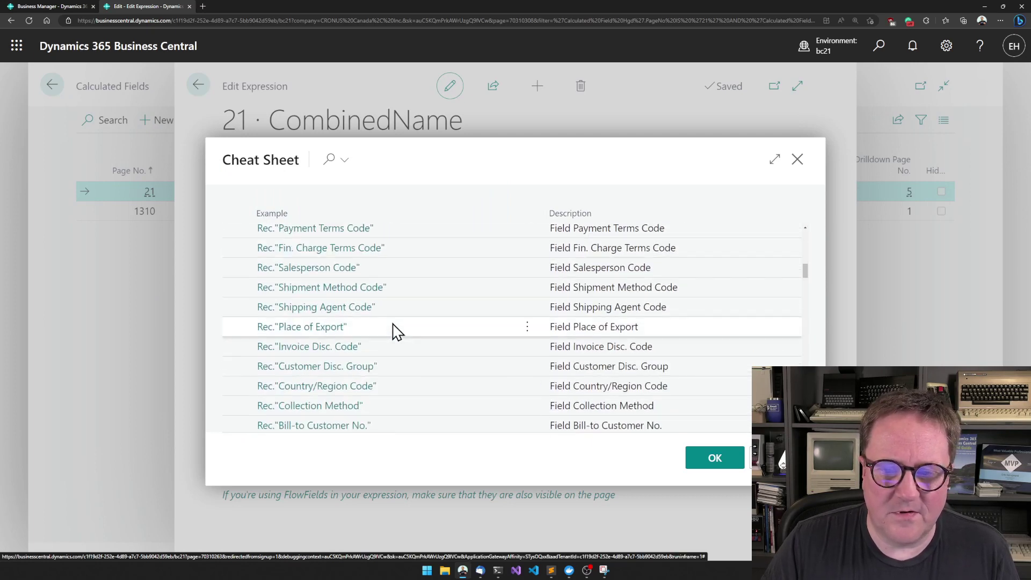
scroll(396, 332, "down", 6)
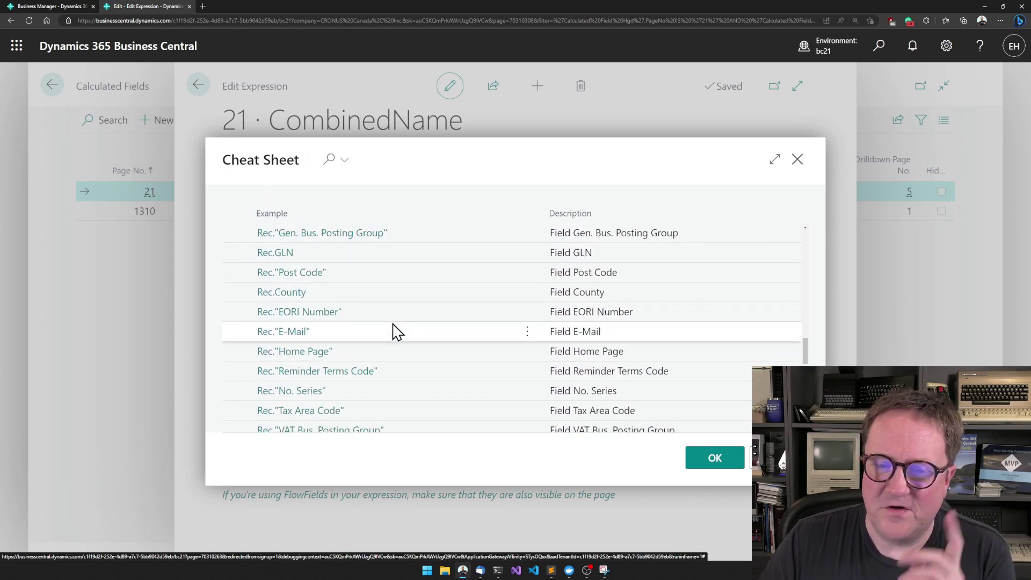
scroll(396, 332, "down", 10)
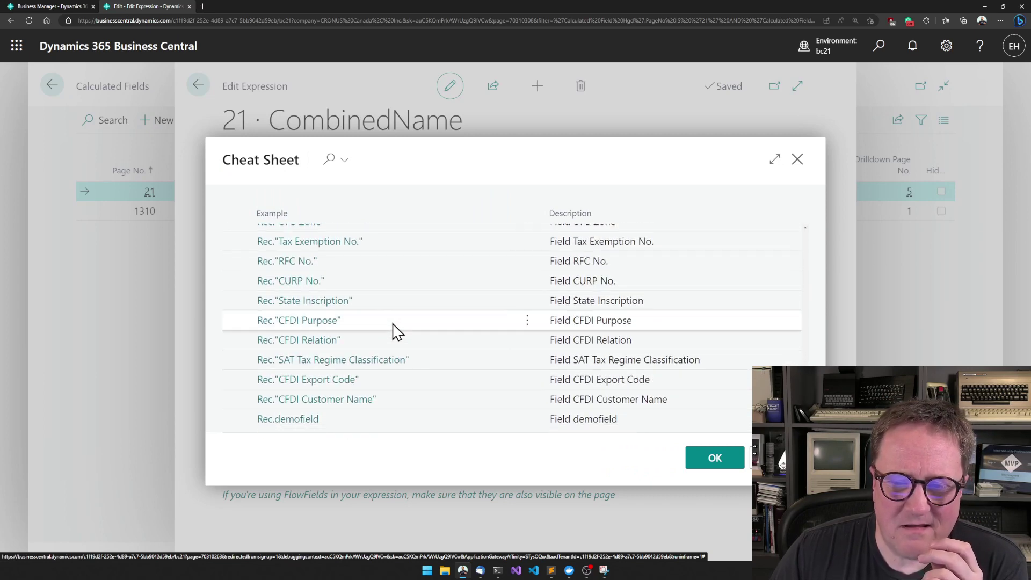
scroll(396, 331, "up", 5)
scroll(396, 332, "up", 12)
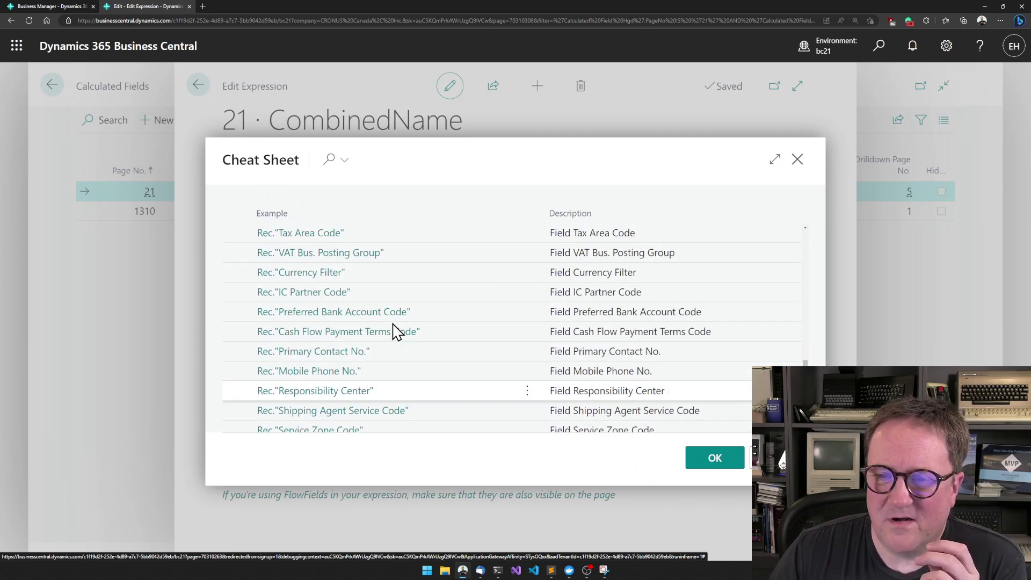
scroll(396, 331, "up", 1)
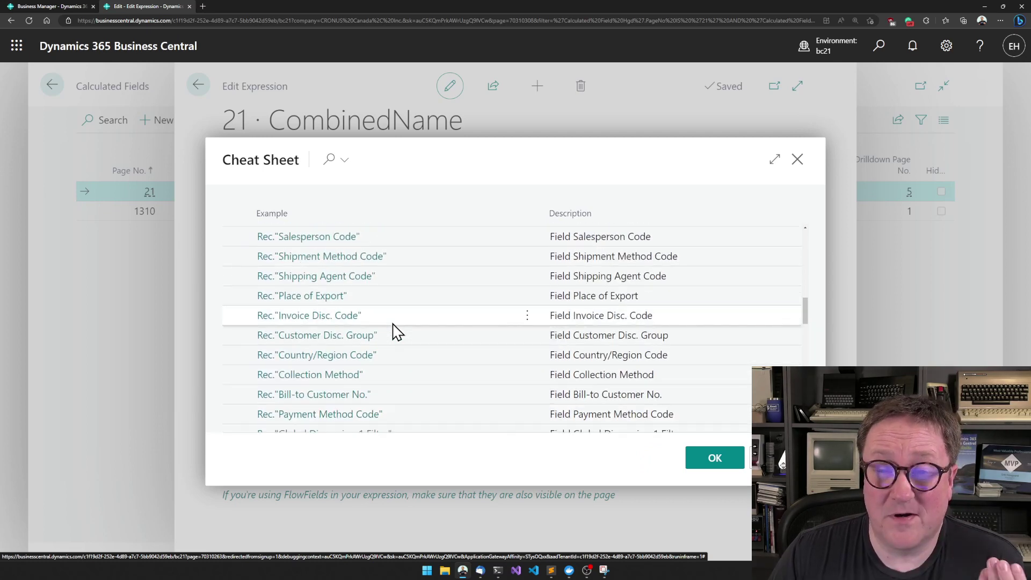
scroll(396, 331, "up", 2)
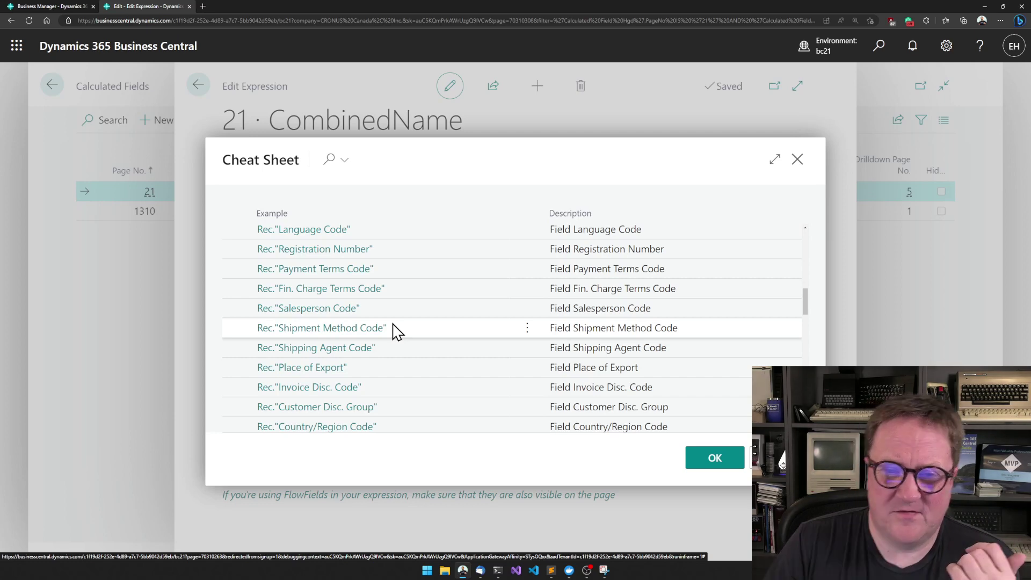
left_click(736, 458)
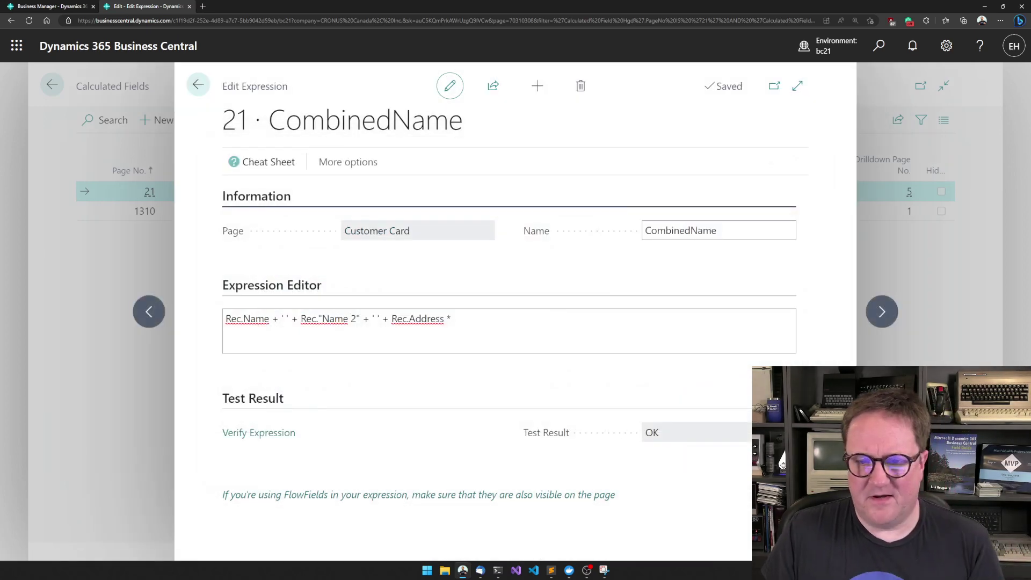
Verify the * Rec.Balance term fails with a type mismatch, delete it and re-verify.
left_click(472, 320)
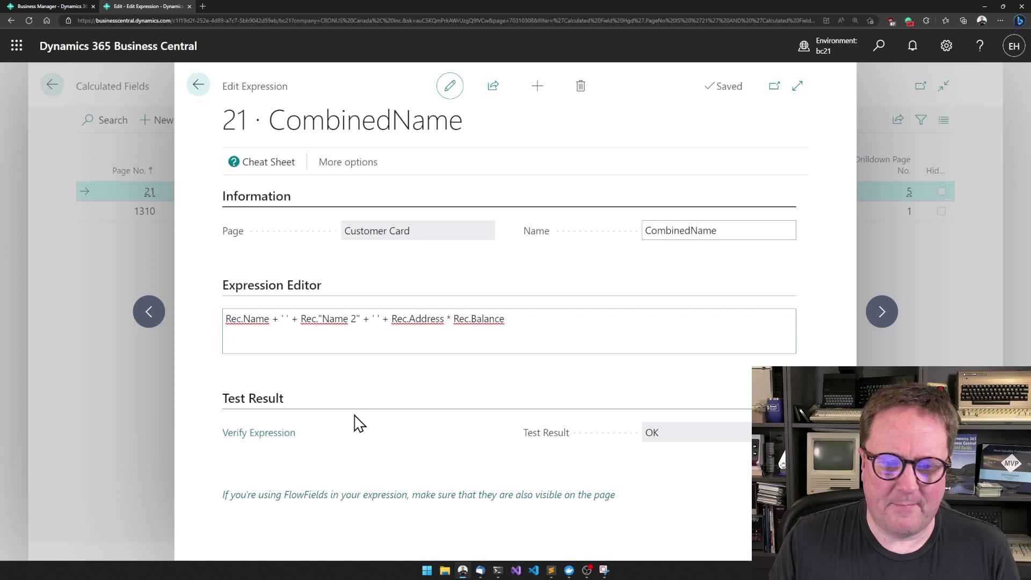
left_click(260, 442)
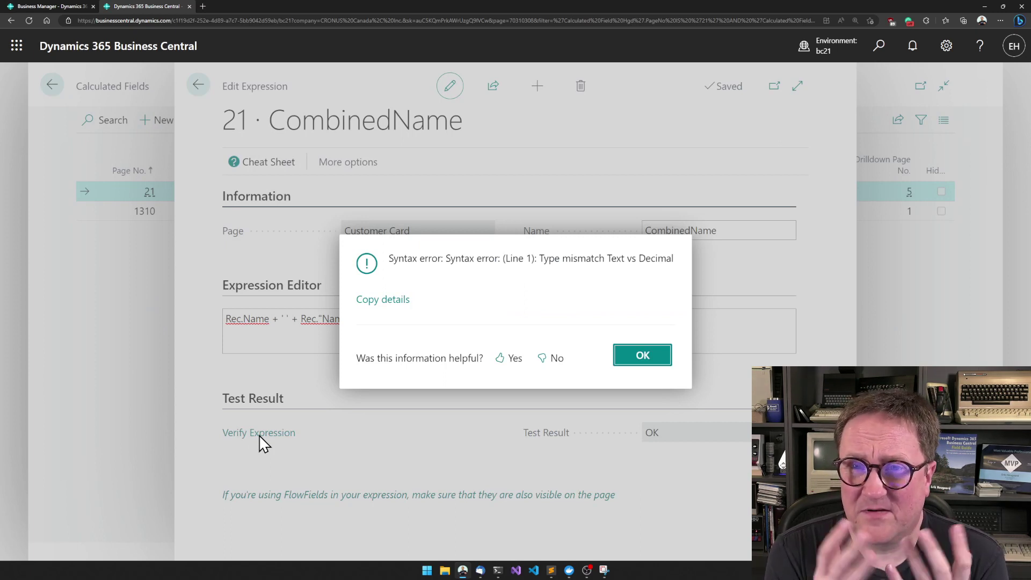
left_click(643, 355)
left_click_drag(451, 319, 529, 319)
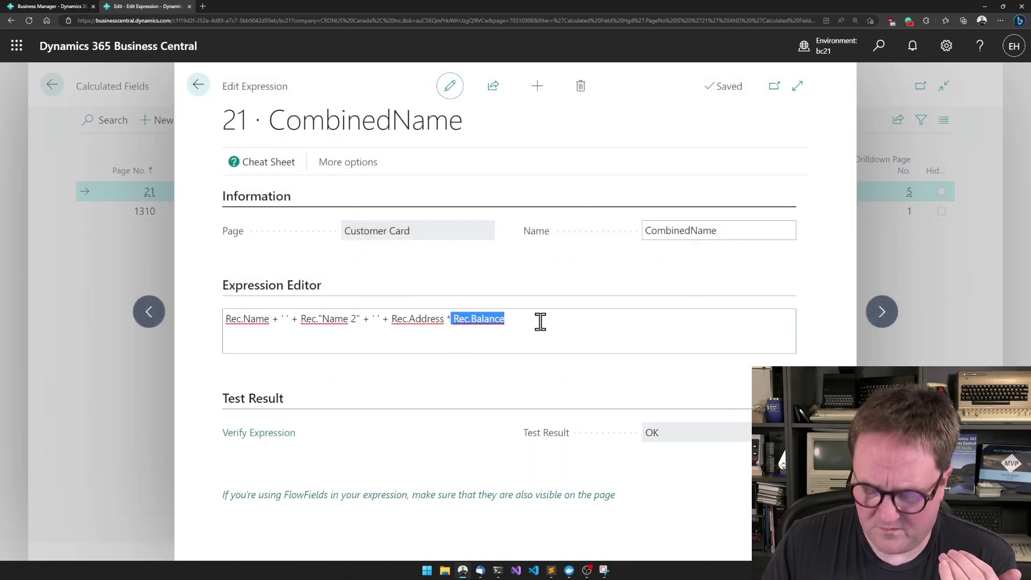
key("BackSpace")
key("BackSpace")
left_click(248, 434)
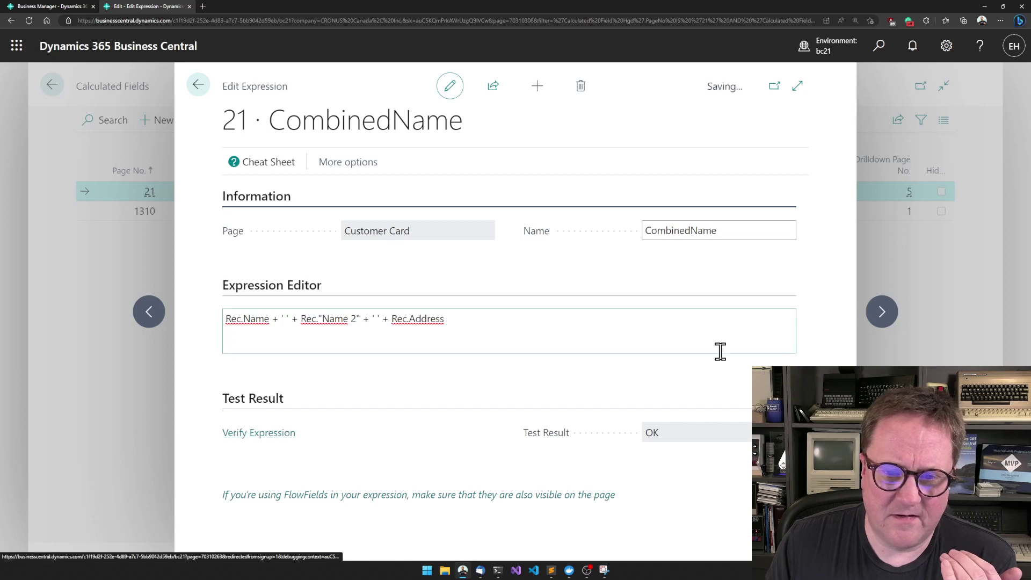
left_click(455, 320)
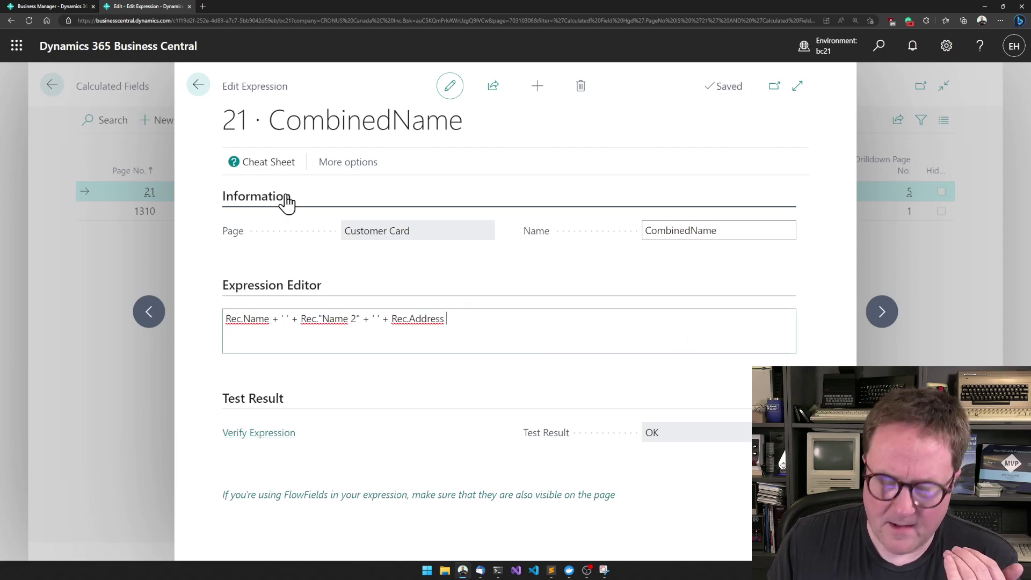
Return to the Simple Object Designer and publish the changes to the environment, confirming Yes.
left_click(196, 88)
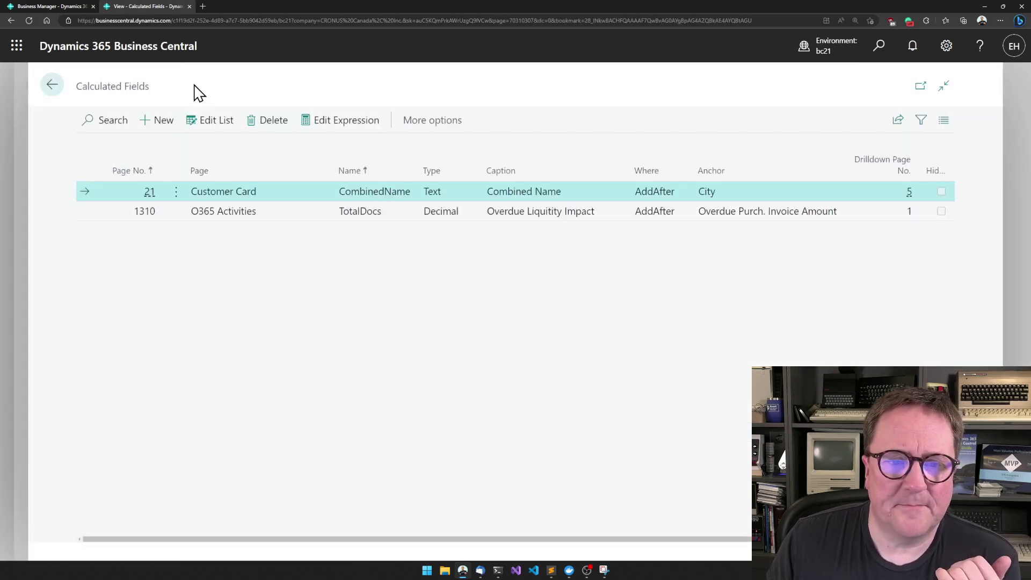
left_click(52, 85)
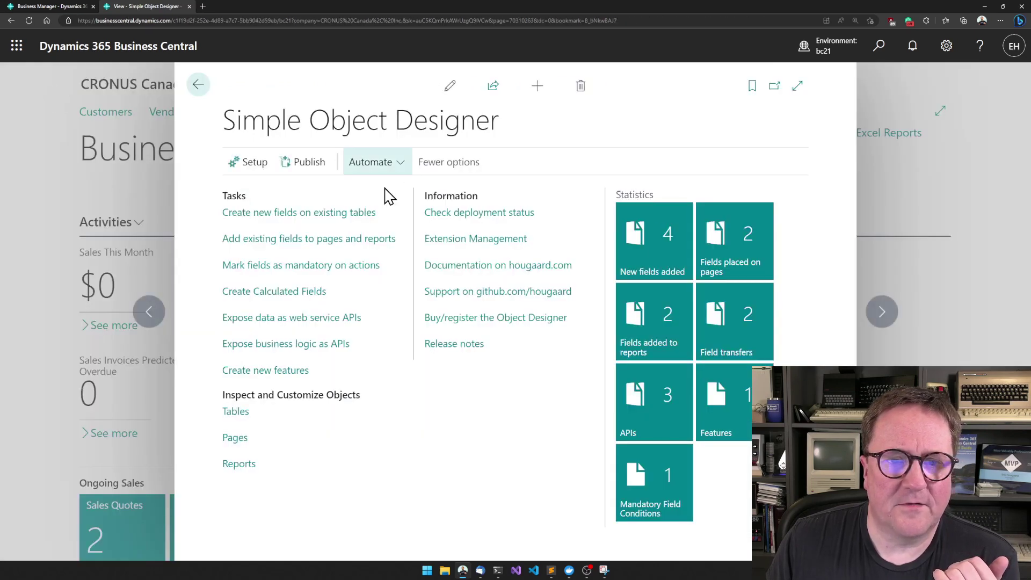
left_click(314, 167)
left_click(579, 349)
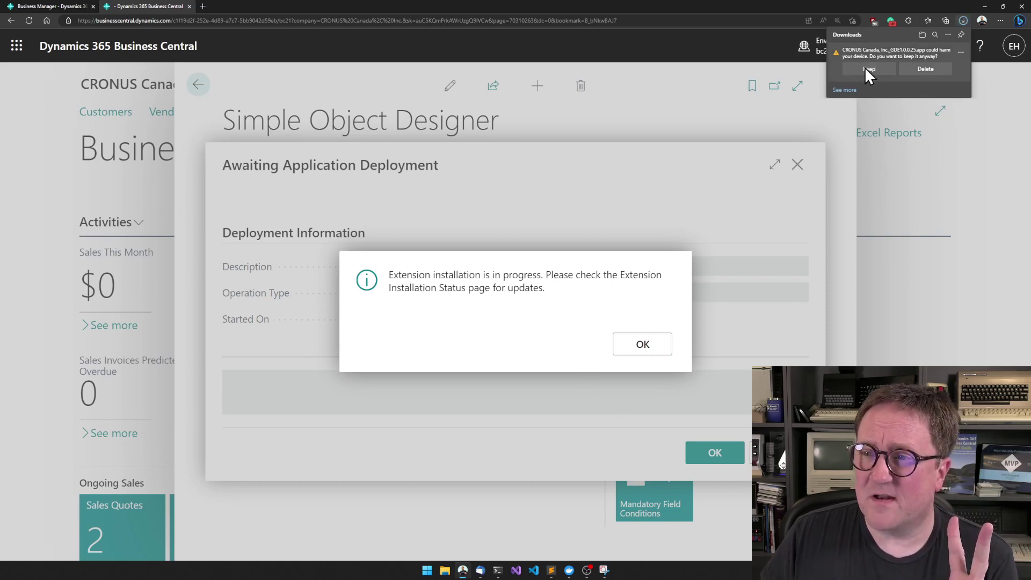
Keep the downloaded .app file and dismiss the installation-in-progress message.
left_click(867, 68)
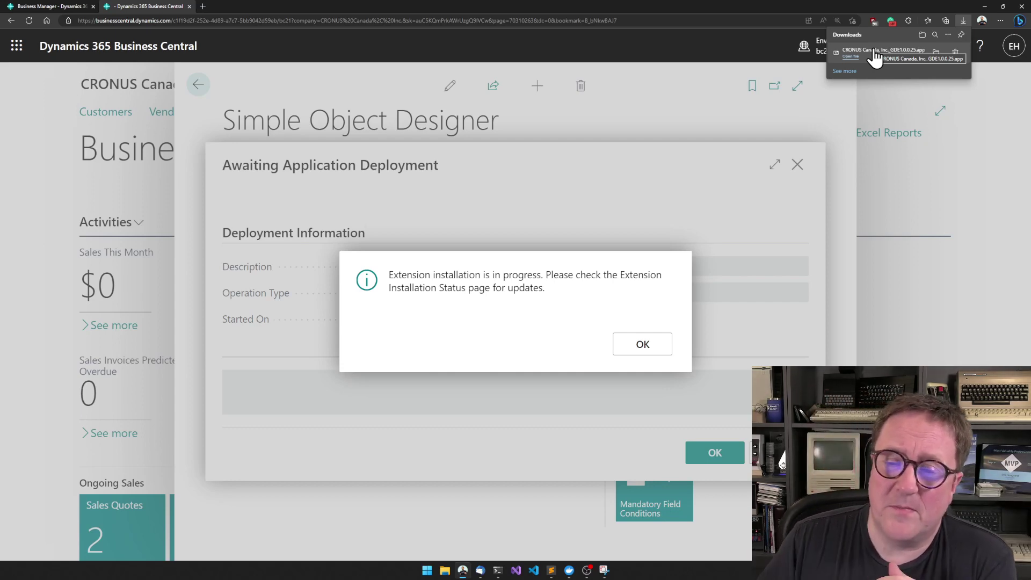
left_click(637, 350)
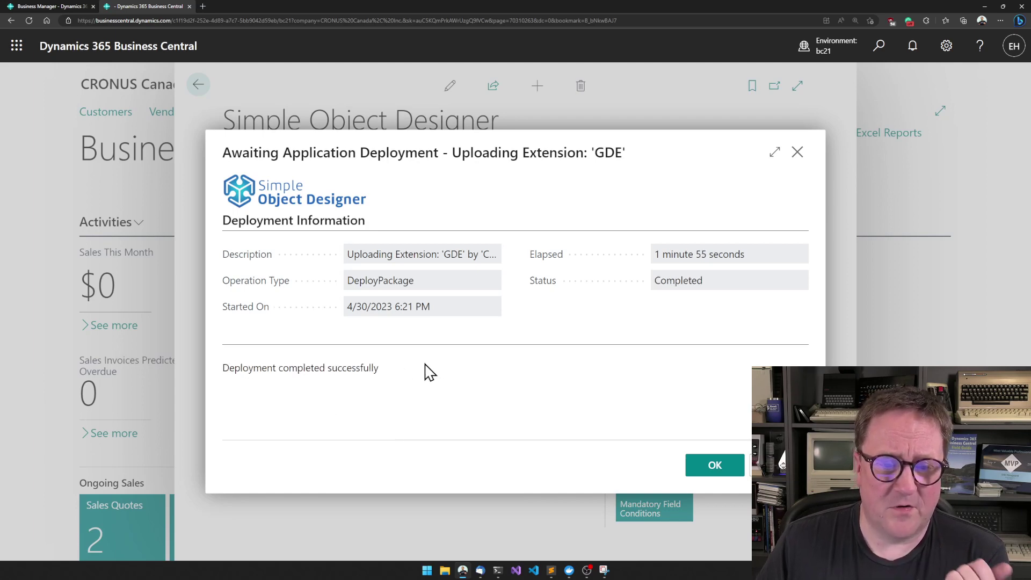
Close the completed deployment details and go back to the Business Manager home page.
left_click(718, 472)
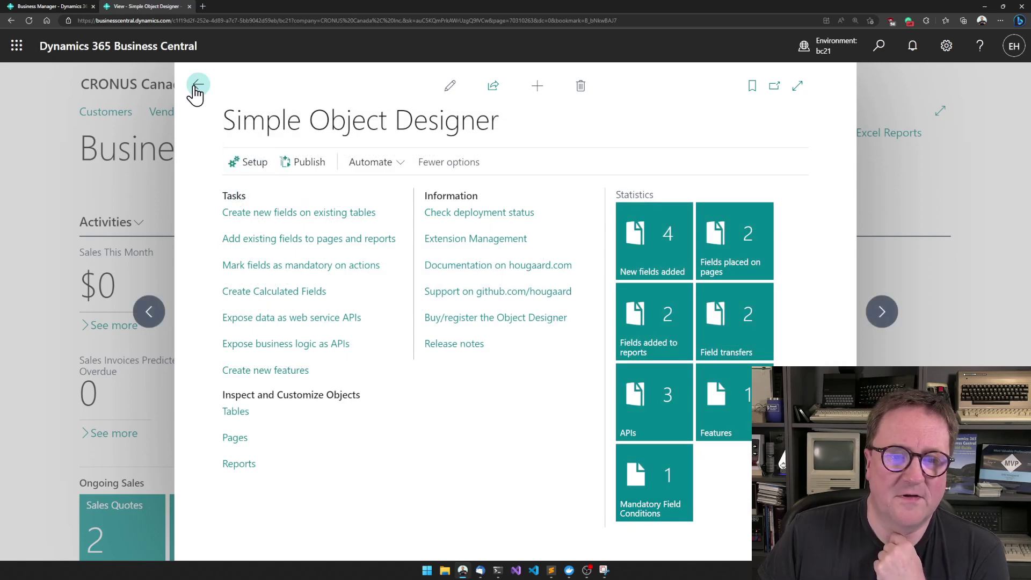
left_click(198, 86)
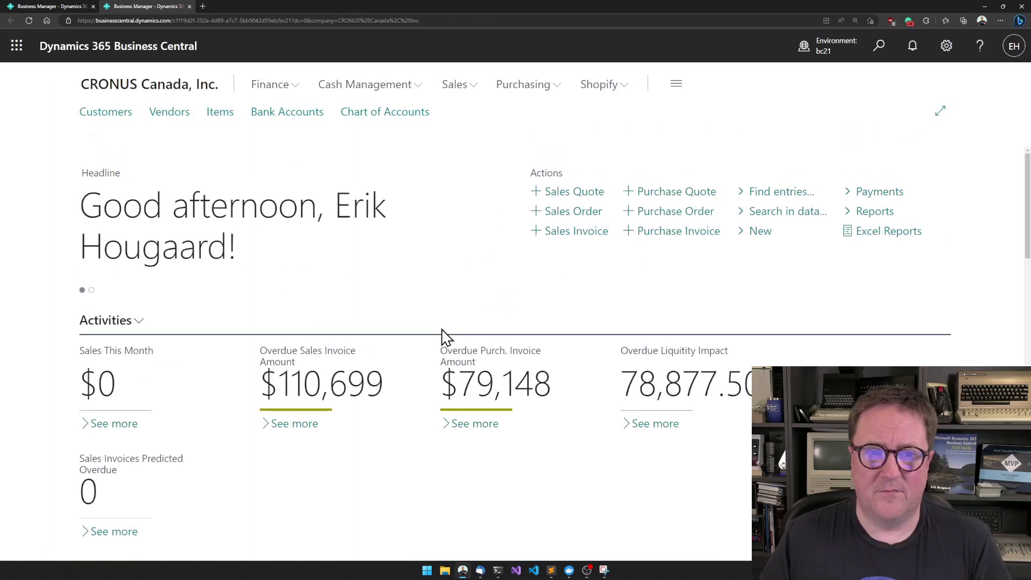
Open the Customers list from the role center, showing the nine customers 10000 through C00040.
left_click(115, 112)
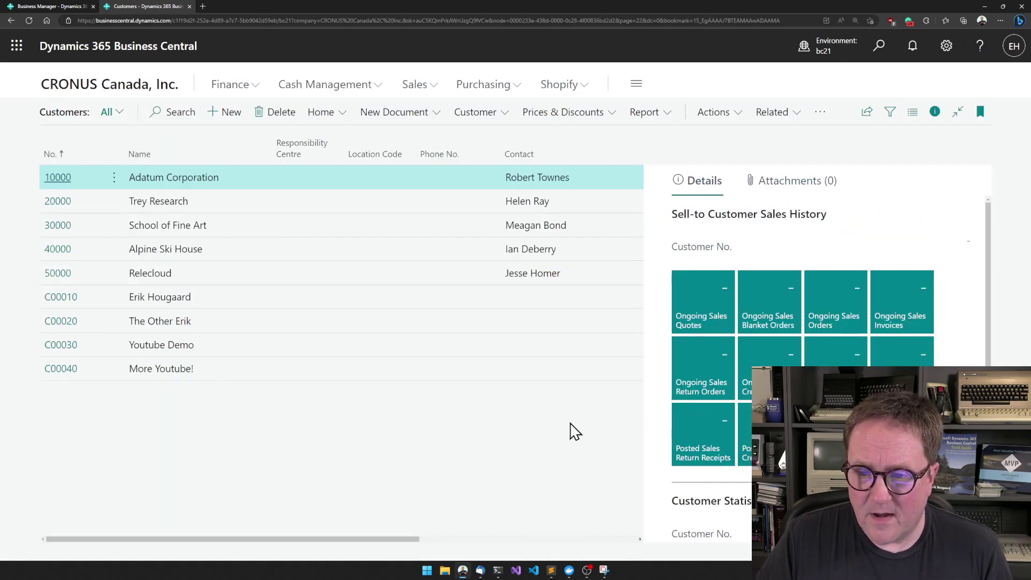
left_click(78, 92)
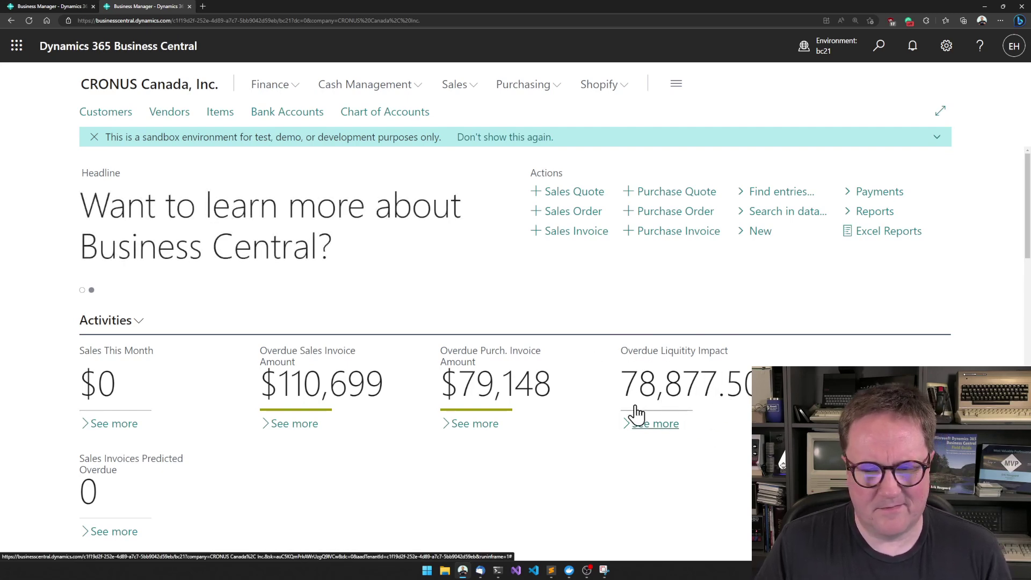
left_click(106, 113)
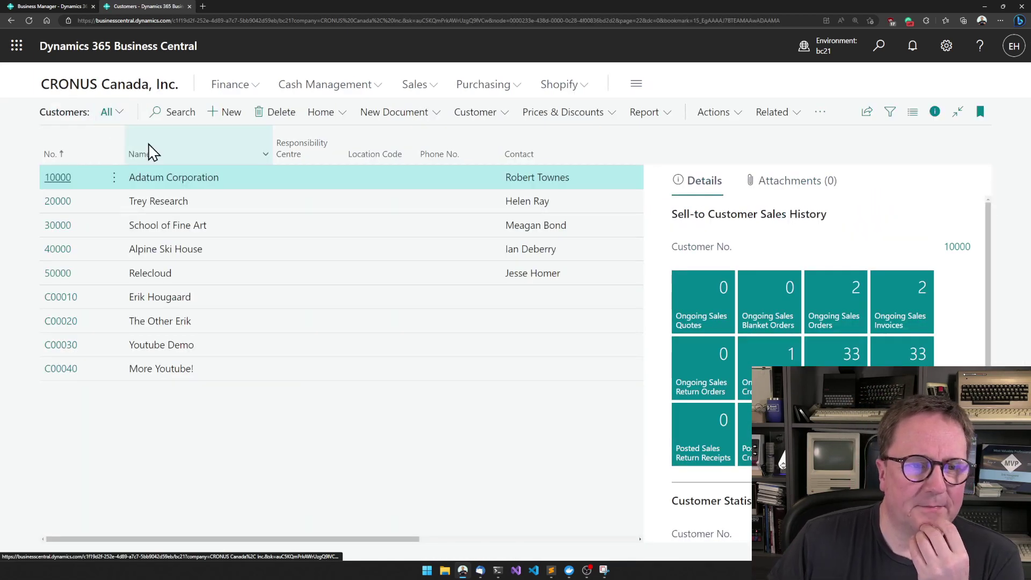
left_click(58, 179)
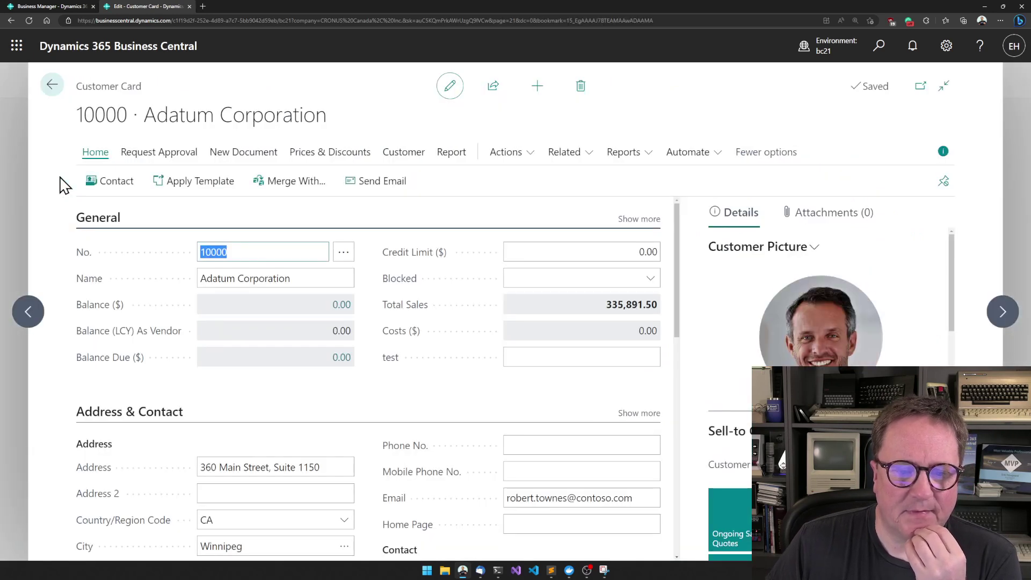
scroll(138, 258, "down", 3)
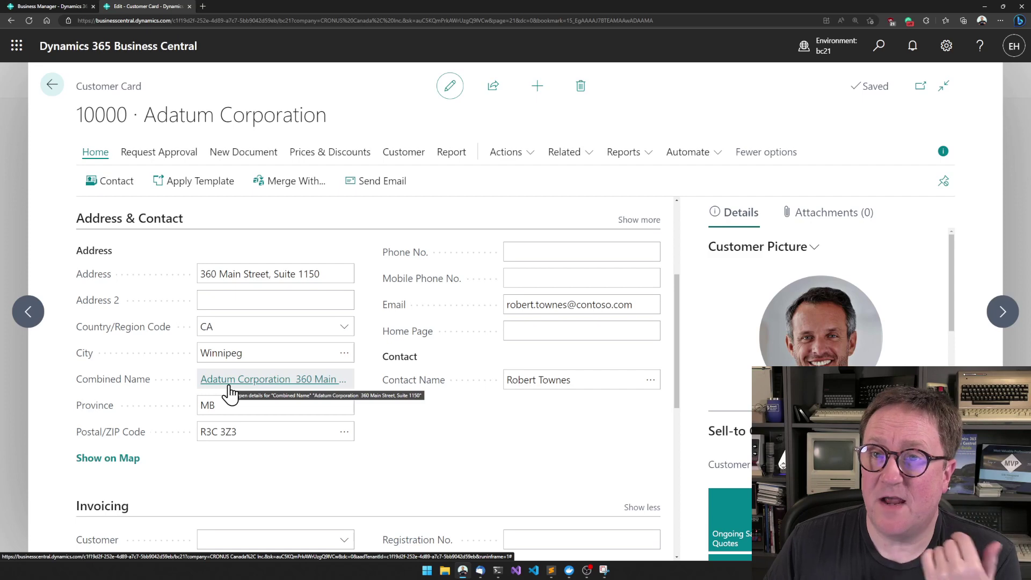
left_click(267, 385)
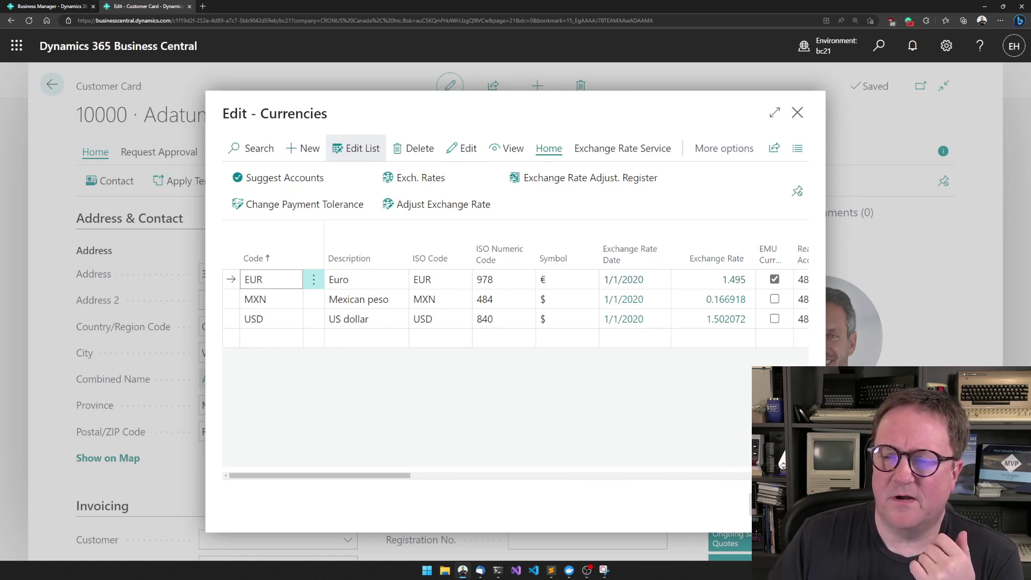
key("Escape")
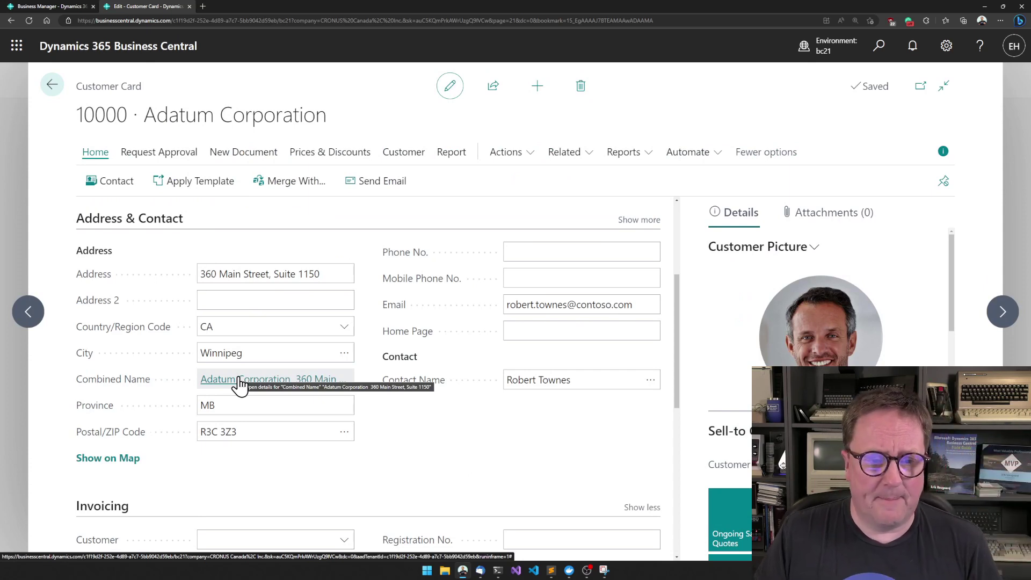
key("Escape")
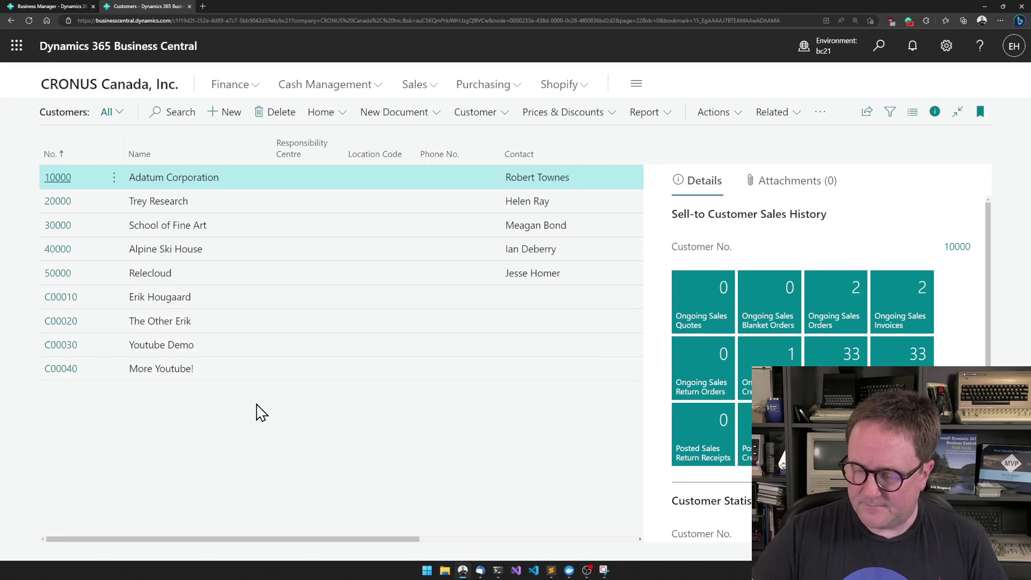